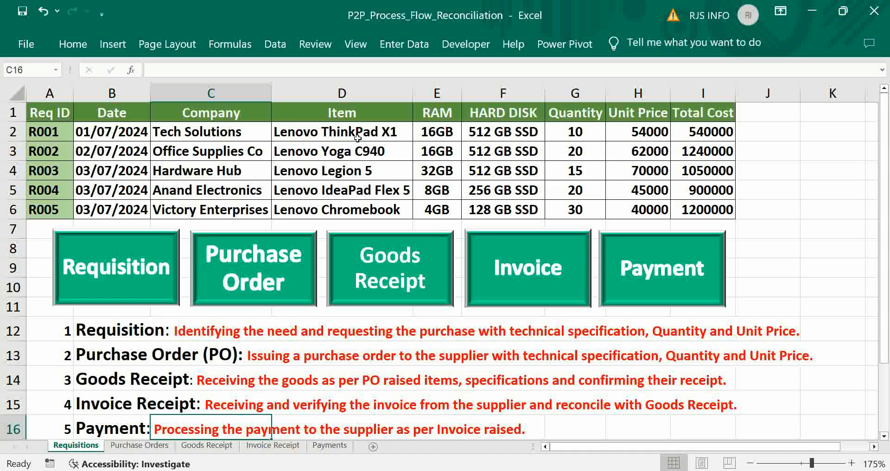
Review requisition R001 on the Requisitions sheet: its item, RAM, hard disk, quantity, unit price and Req ID.
left_click(333, 133)
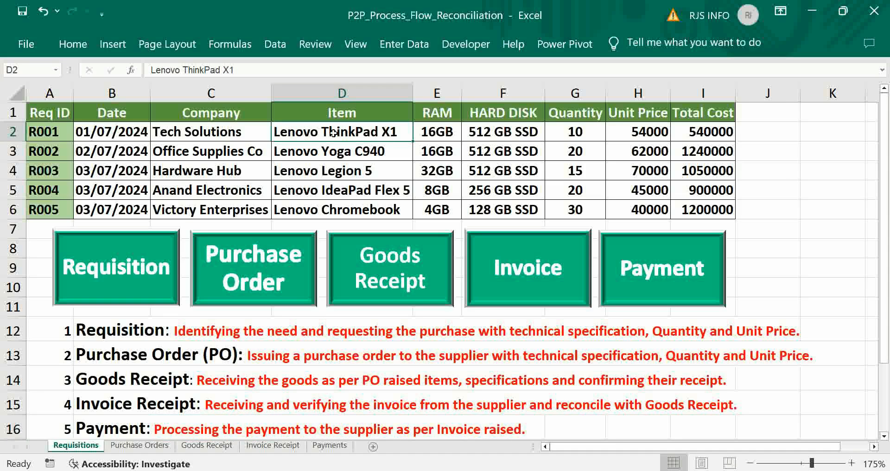
left_click(432, 134)
left_click(477, 137)
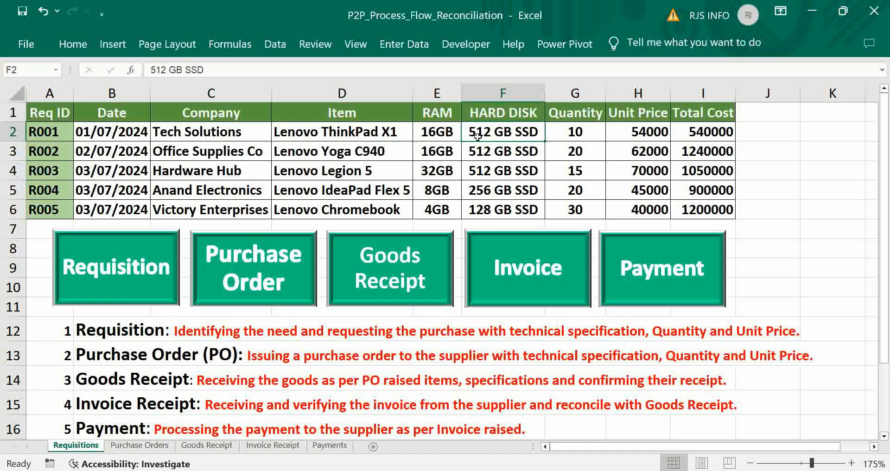
left_click(576, 134)
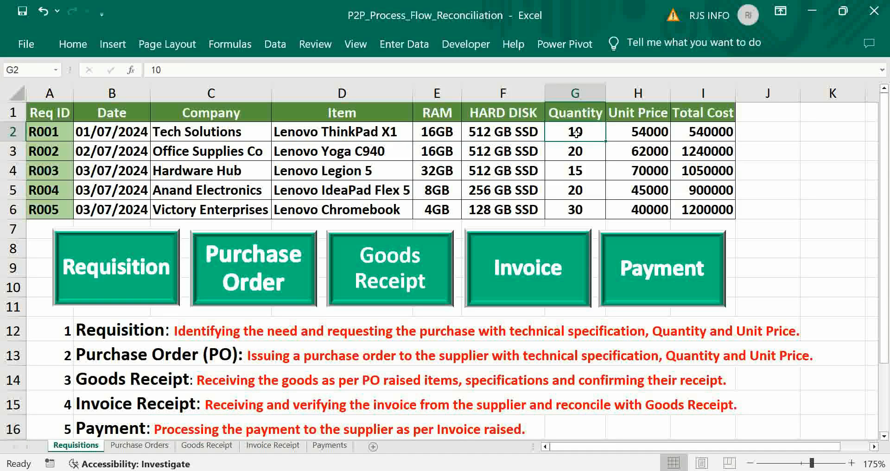
left_click(639, 135)
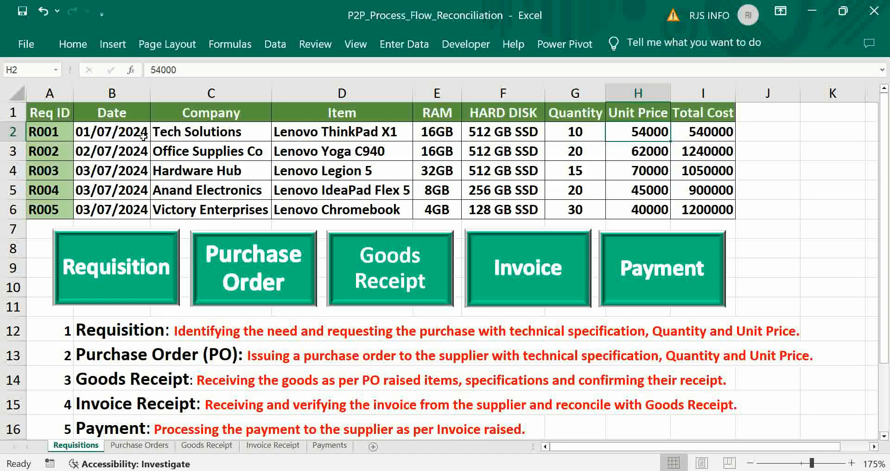
left_click(41, 135)
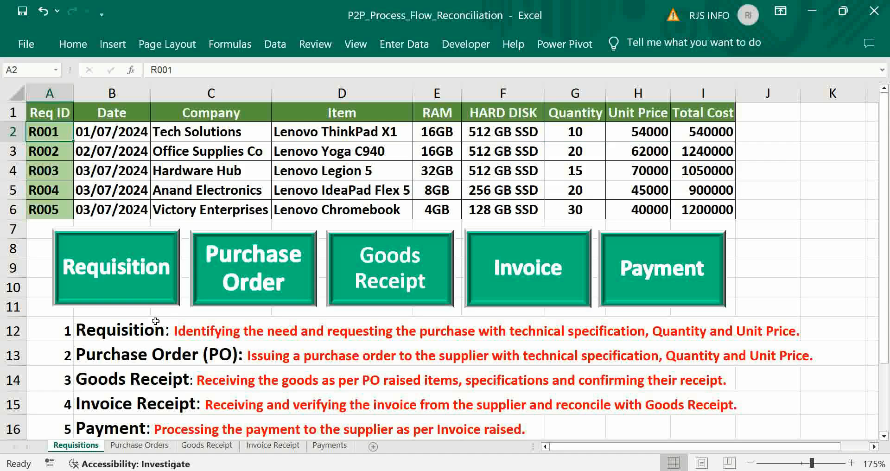
Examine the PO IDs PO001 to PO005 and the first order's company on the Purchase Orders sheet.
left_click(132, 446)
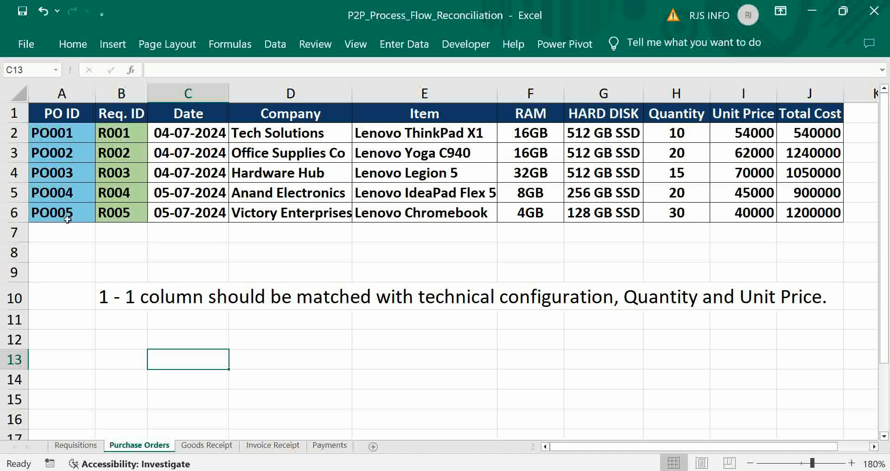
left_click(55, 136)
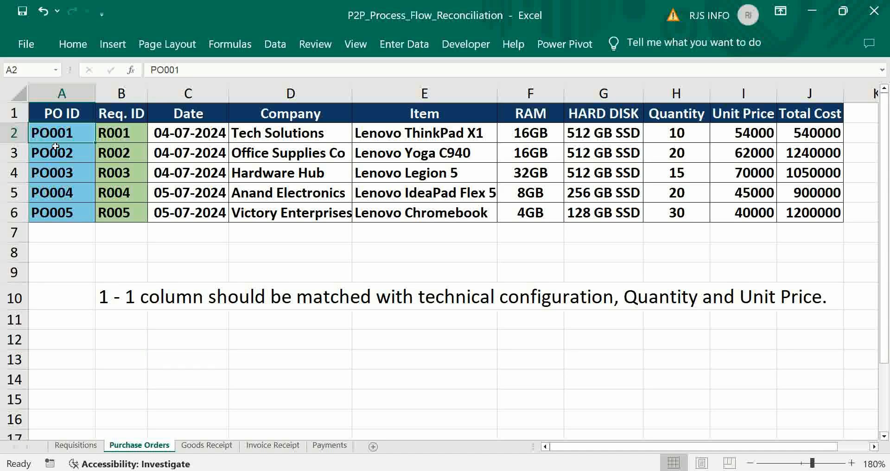
left_click(56, 156)
left_click(56, 176)
left_click(56, 193)
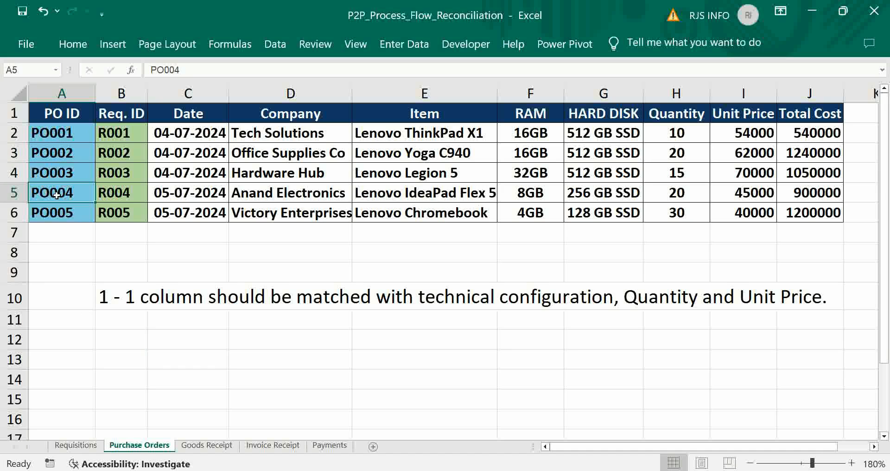
left_click(57, 213)
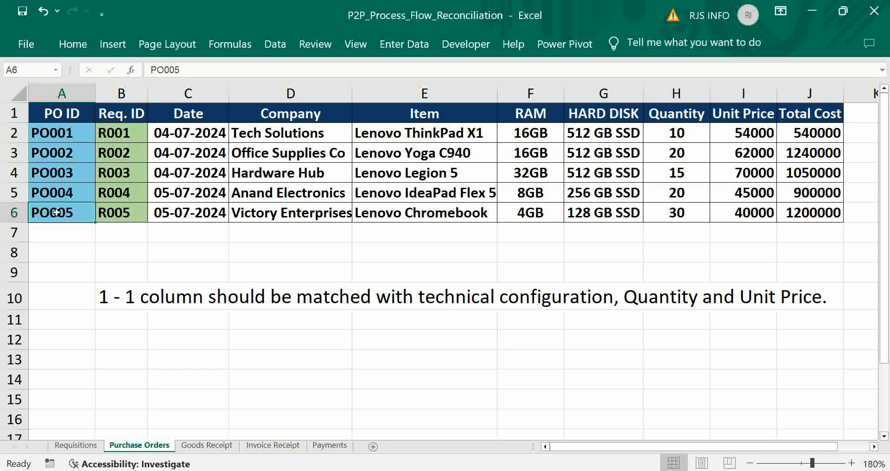
left_click(247, 133)
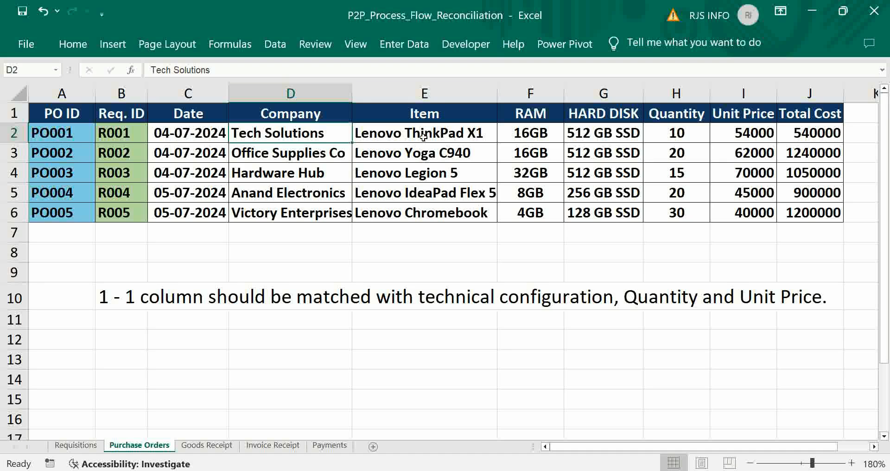
left_click(76, 211)
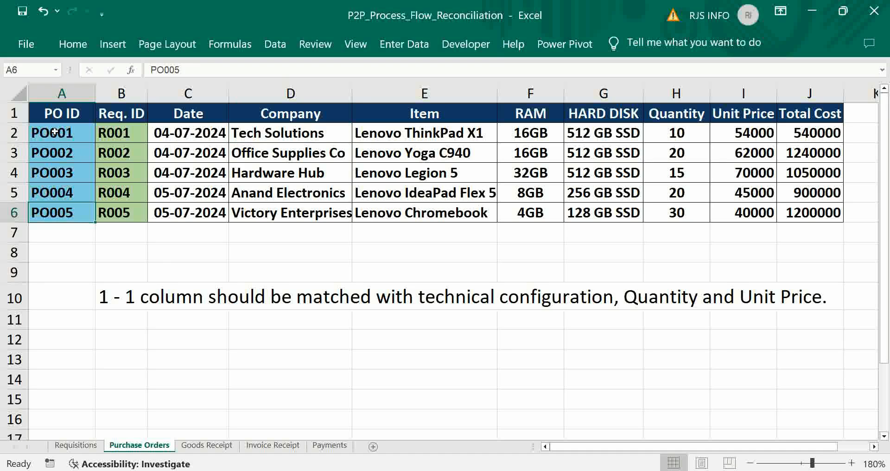
Review the Item, RAM, HARD DISK, Quantity and Unit Price headers on the Requisitions sheet as the columns to match.
key("ctrl+Page_Up")
left_click(320, 114)
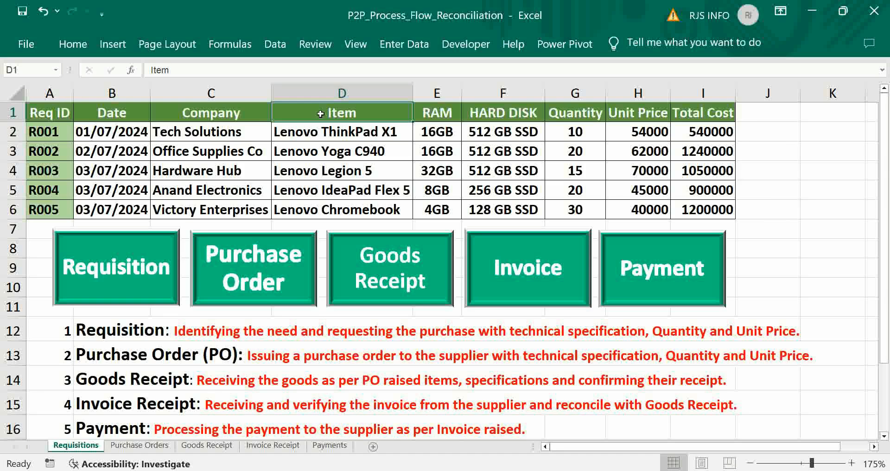
left_click(442, 111)
left_click(518, 112)
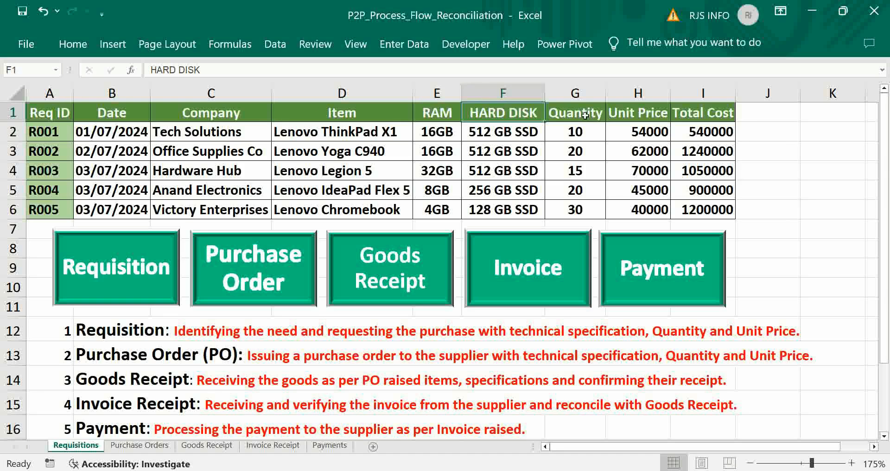
left_click(585, 114)
left_click(657, 114)
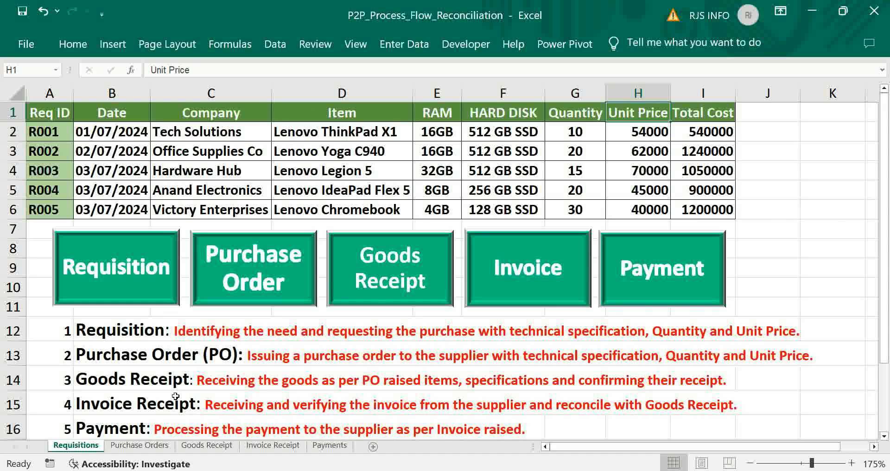
Begin the formula =INDEX(J:J,MATCH( in cell K2 of the Purchase Orders sheet, using the Total Cost column as the array.
left_click(145, 446)
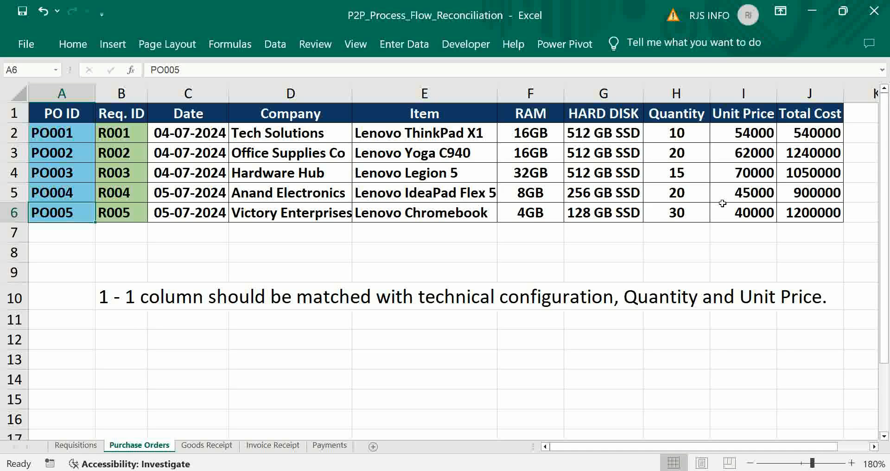
left_click(874, 447)
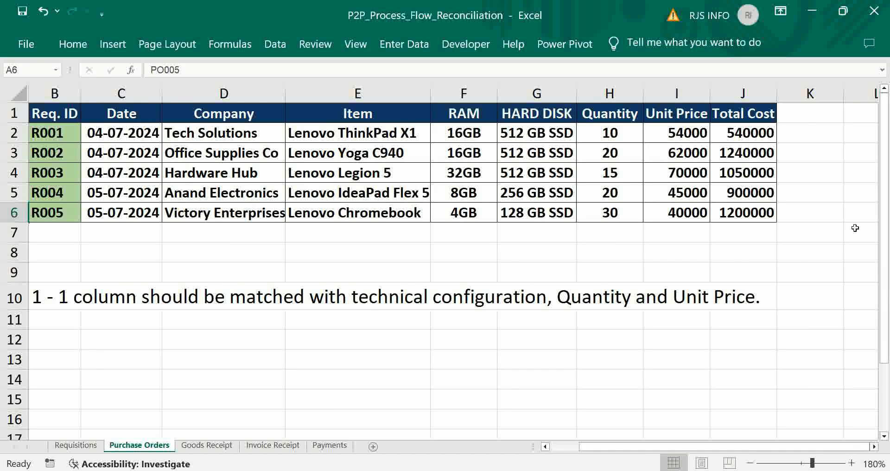
left_click(800, 132)
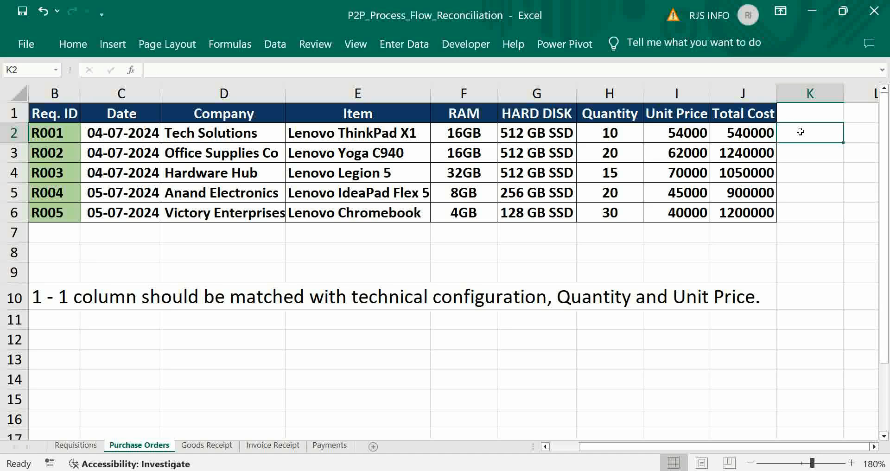
type("=index(")
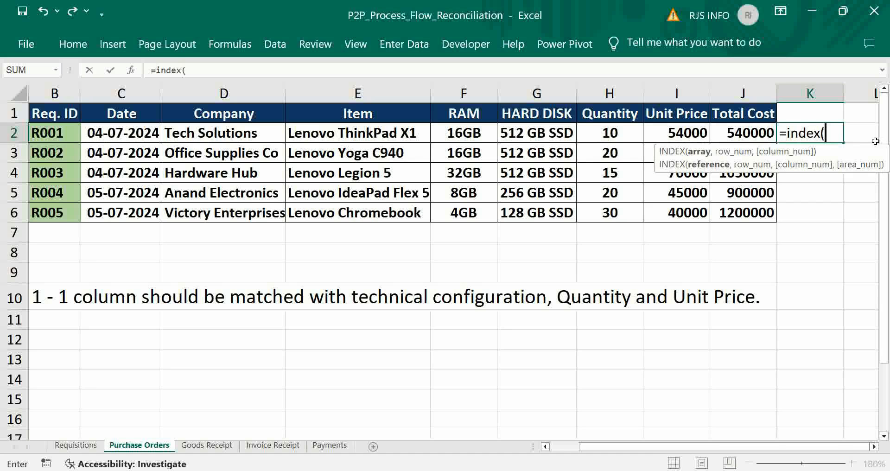
left_click(744, 93)
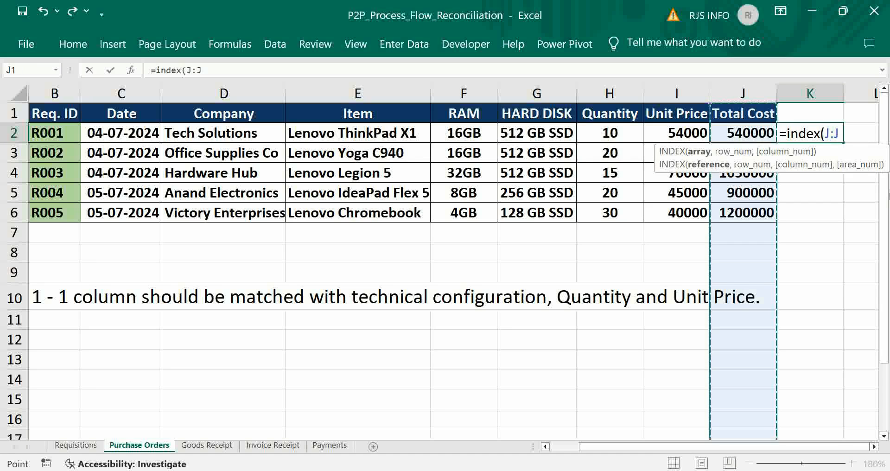
type(",")
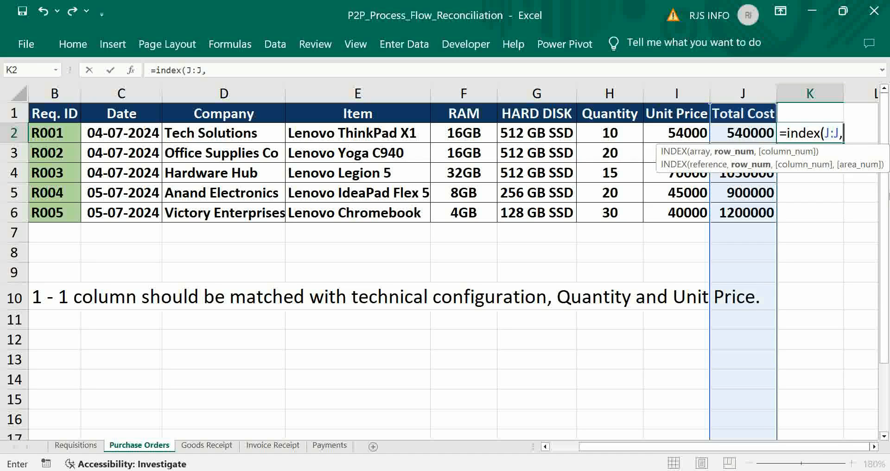
key("Caps_Lock")
type("MA")
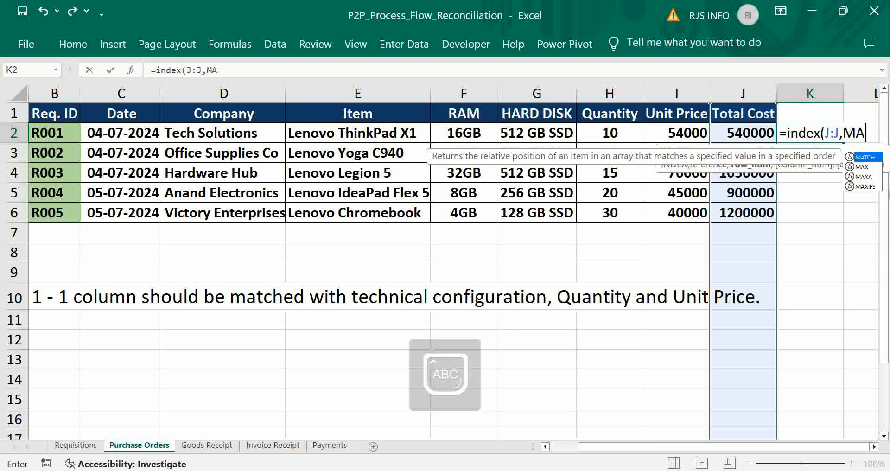
type("TCH(")
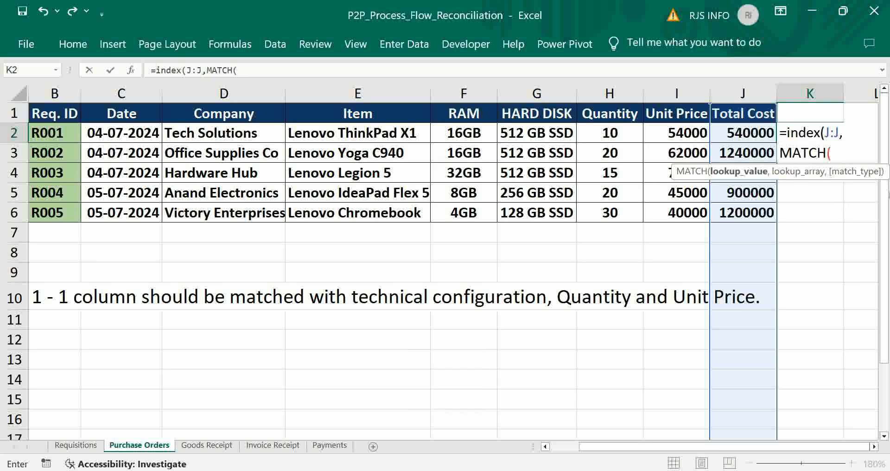
Give MATCH the combined lookup value E2&F2&G2&H2&I2 from the first purchase order's item, RAM, hard disk, quantity and unit price.
left_click(359, 135)
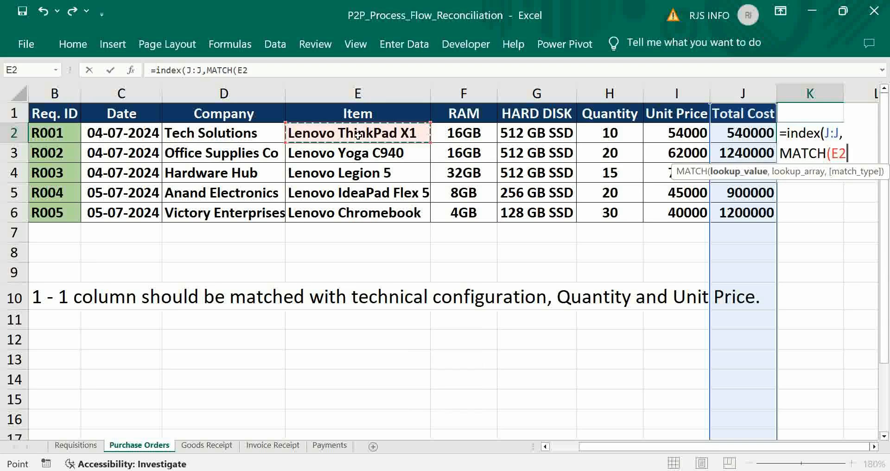
type("&")
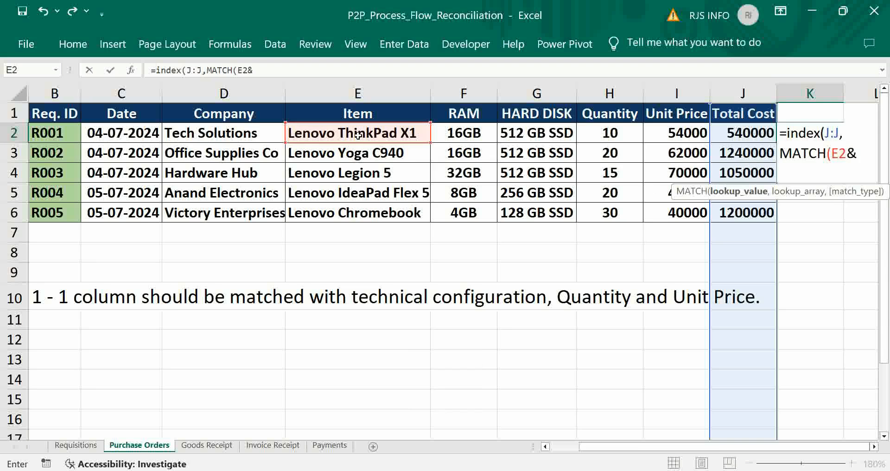
left_click(464, 132)
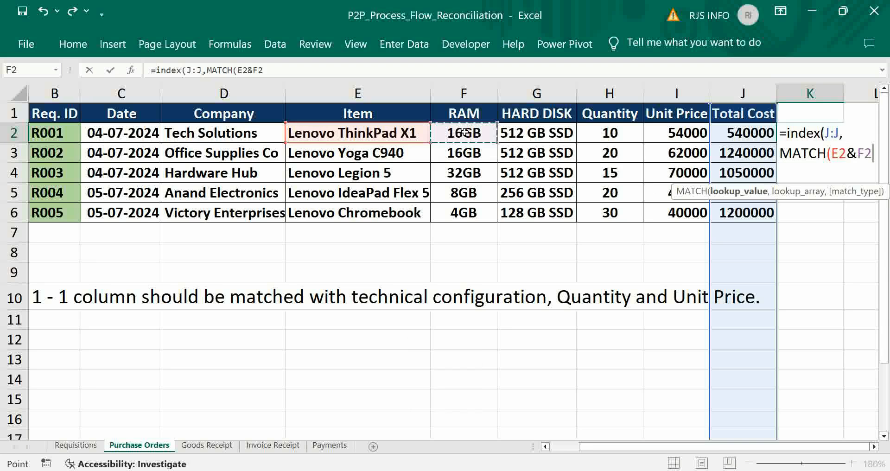
type("&")
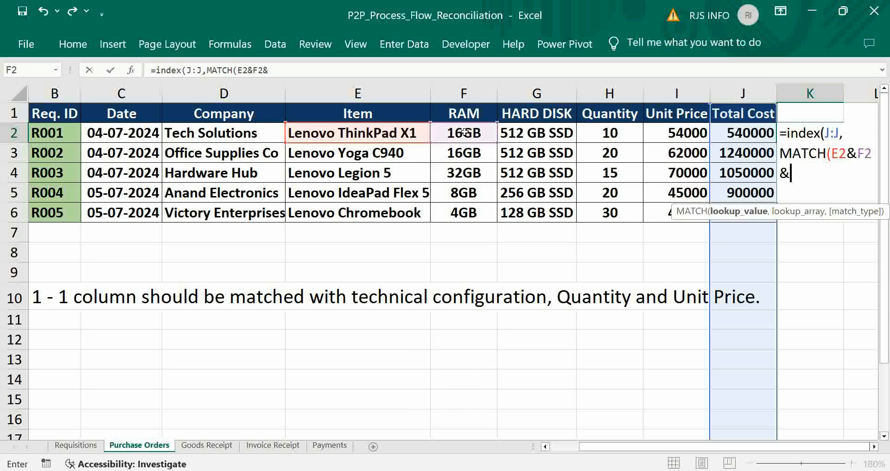
left_click(529, 135)
type("&")
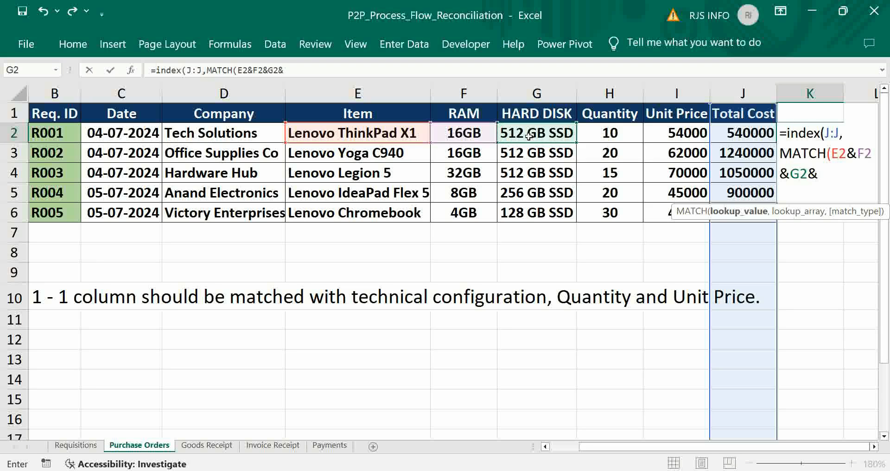
left_click(606, 135)
type("&")
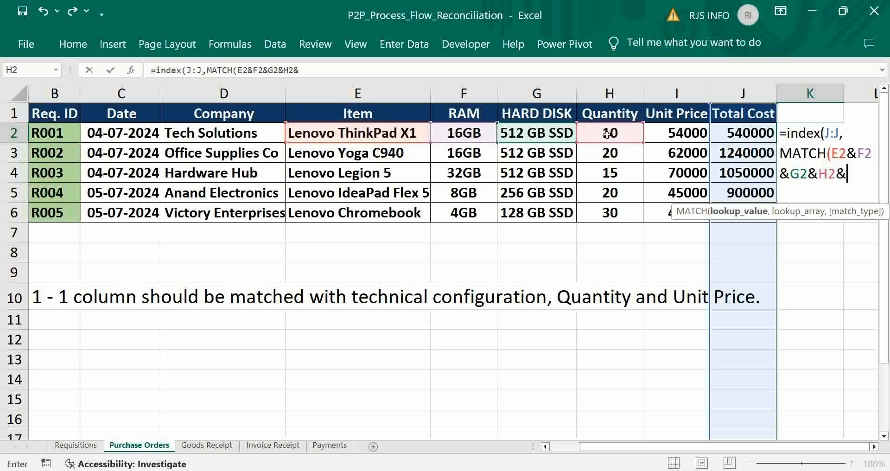
left_click(679, 135)
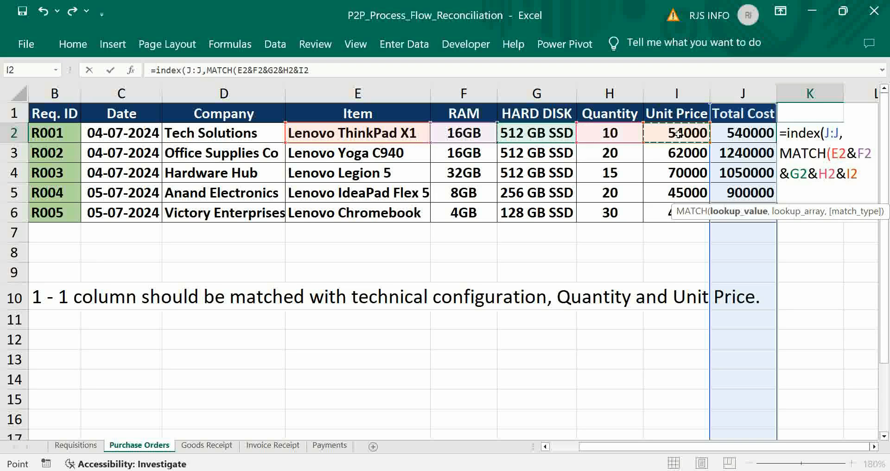
type(",")
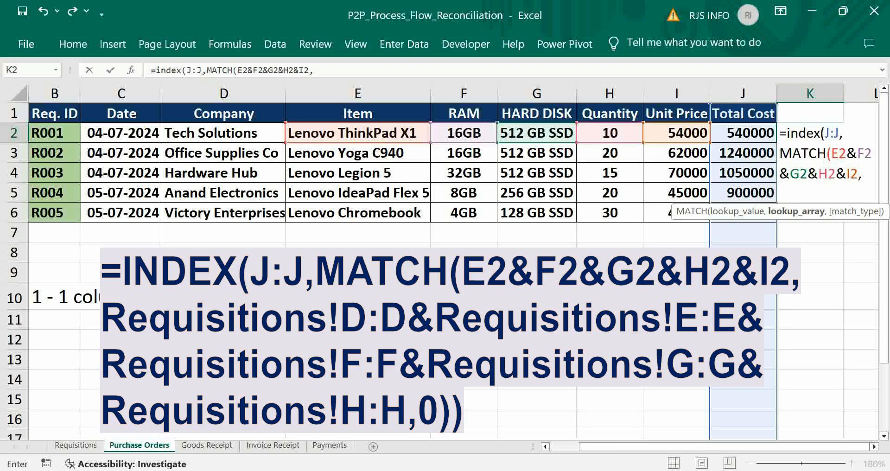
Set MATCH's lookup array to the joined Requisitions columns D:D, E:E, F:F, G:G and H:H, covering Item through Unit Price.
left_click(69, 446)
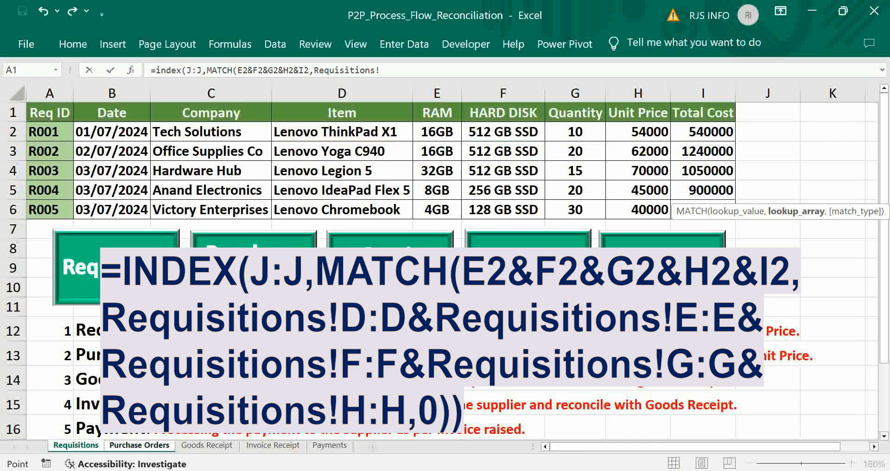
left_click(343, 93)
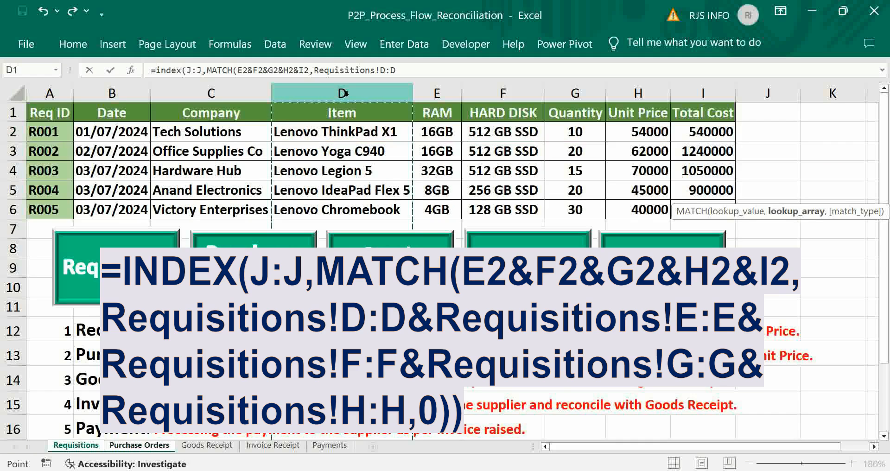
type("&")
left_click(436, 94)
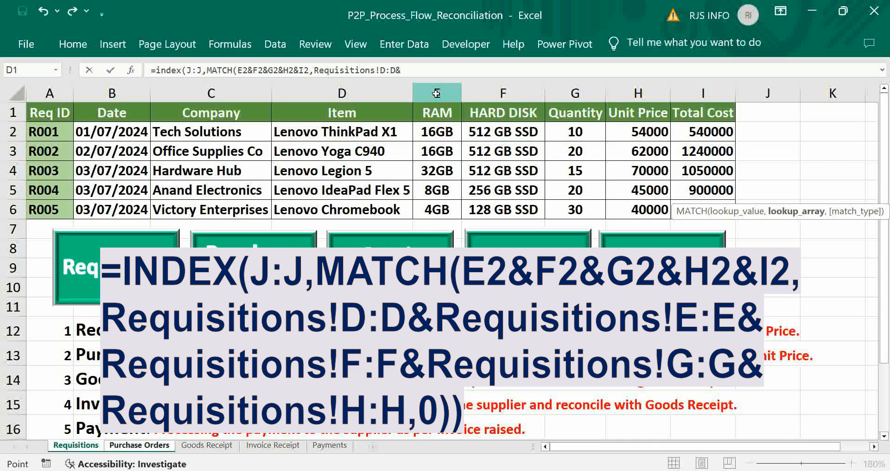
type("&")
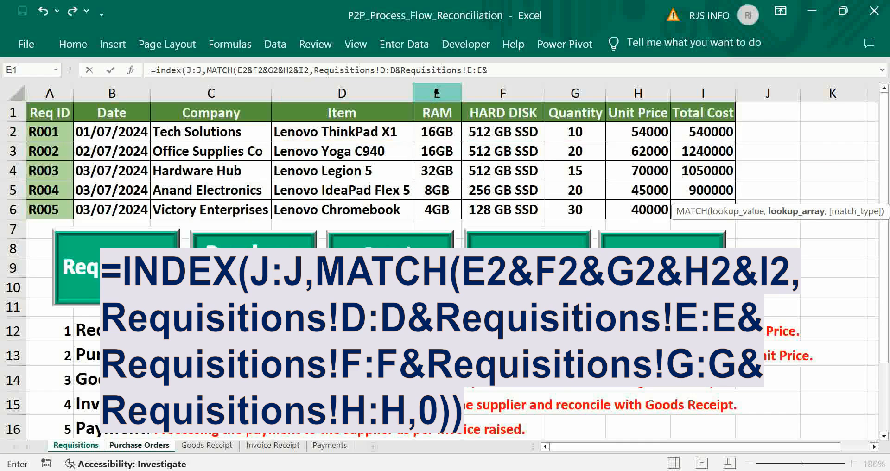
left_click(502, 95)
type("&")
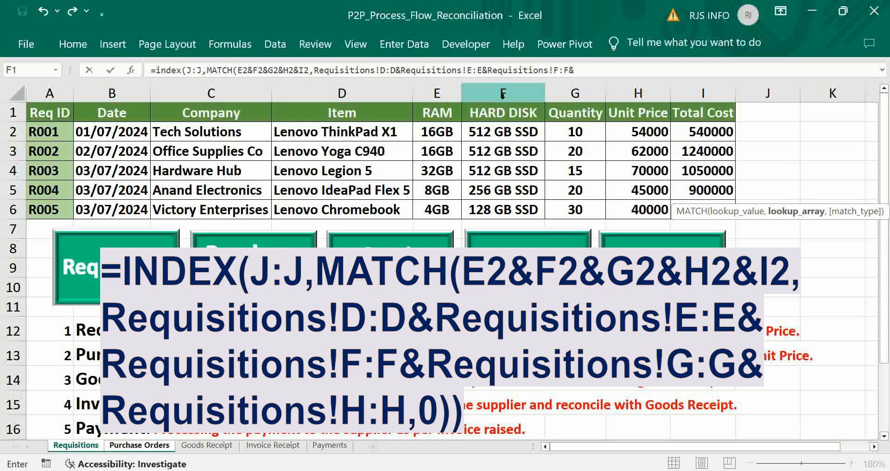
left_click(567, 92)
type("&Requisitions!G:G&")
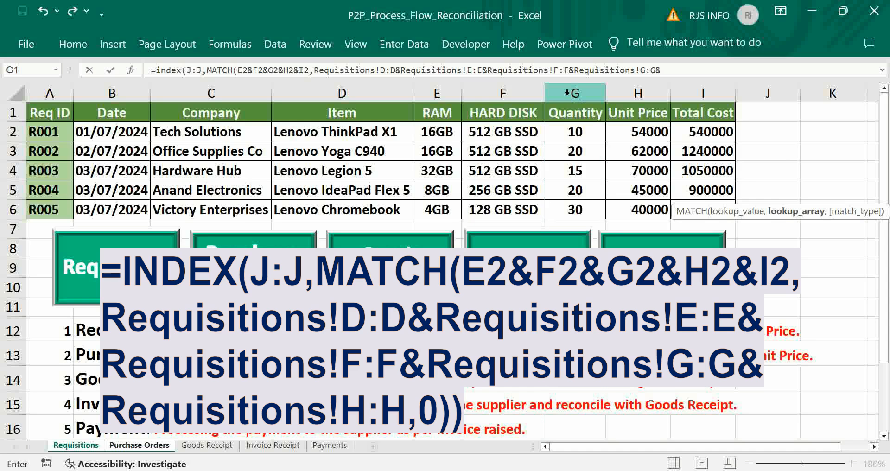
left_click(630, 94)
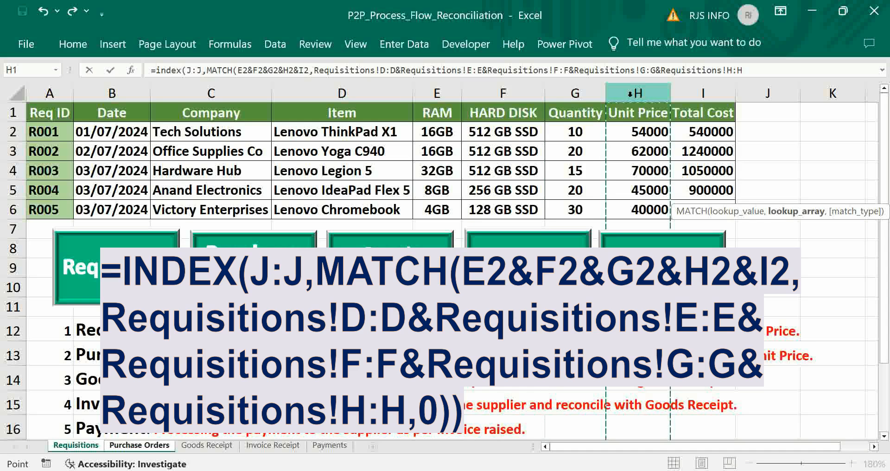
Complete the K2 formula with match type 0 as an array formula and fill it down through K6.
type(",")
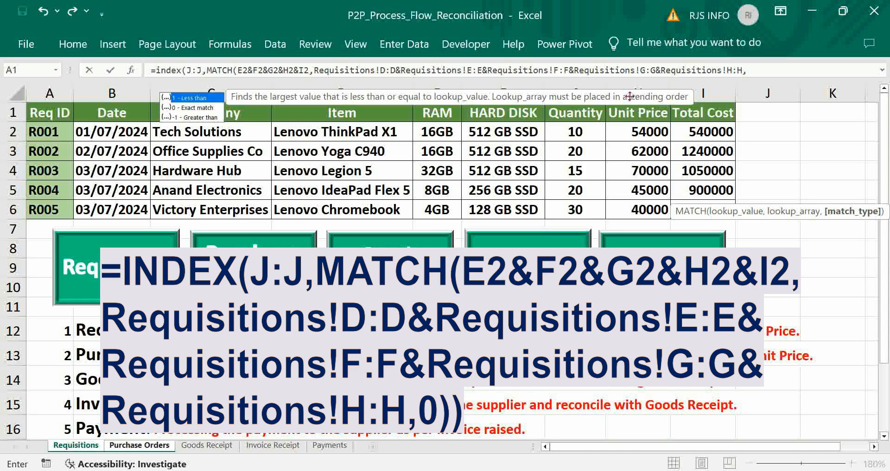
type("0)")
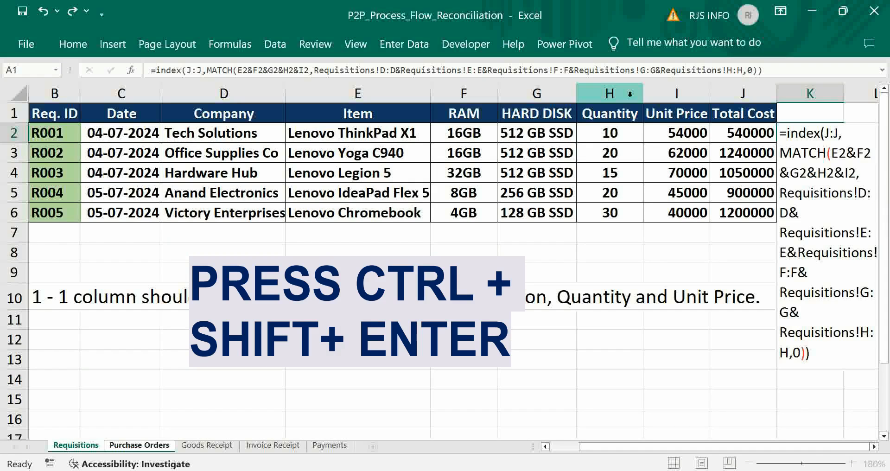
key("ctrl+shift+Return")
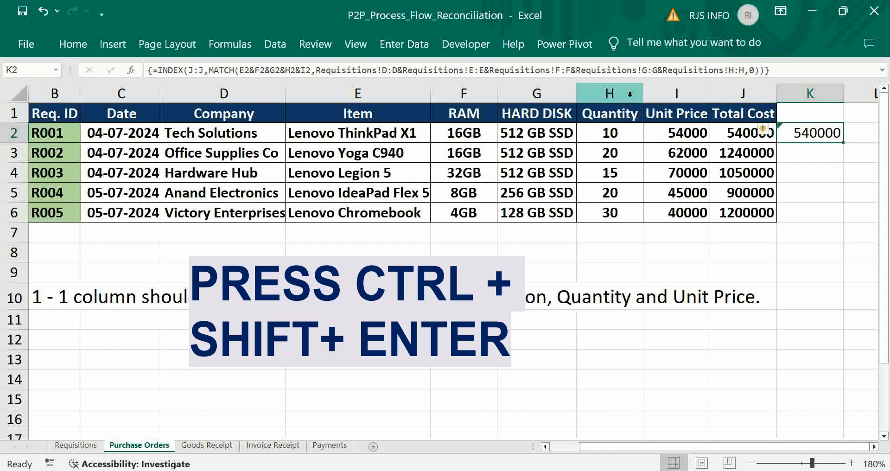
double_click(843, 142)
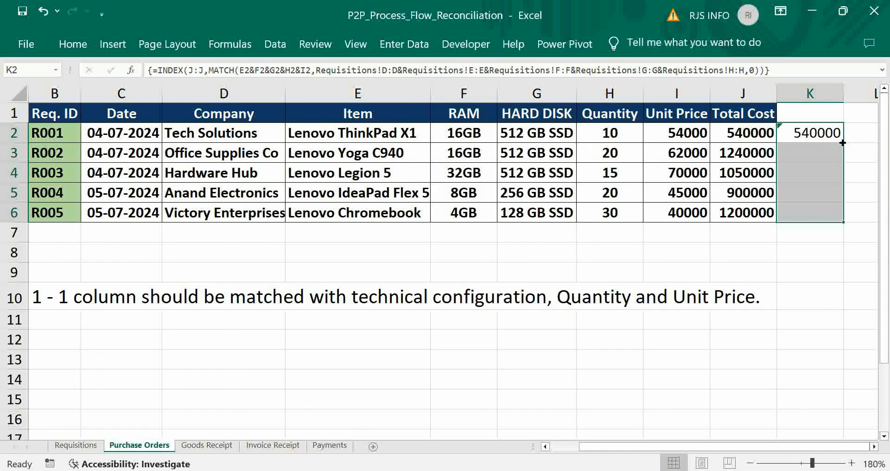
Switch to the Goods Receipt sheet and select cell K2 beside the first receipt's Total Cost.
left_click(545, 447)
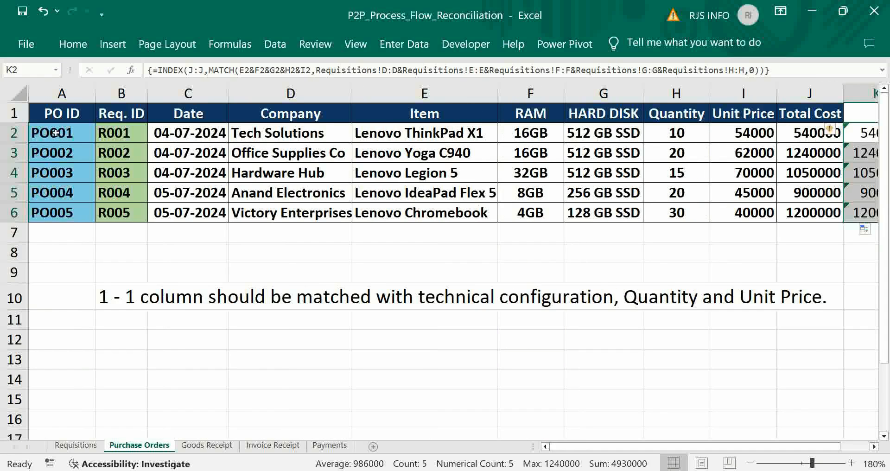
left_click(56, 133)
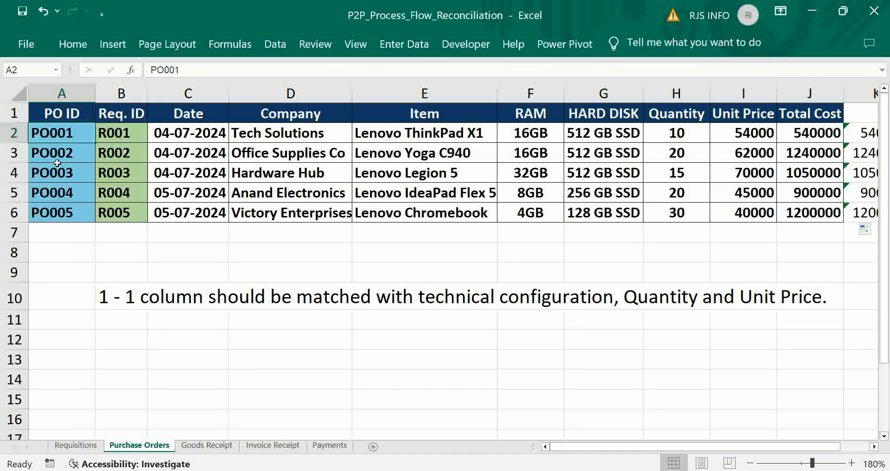
left_click(202, 444)
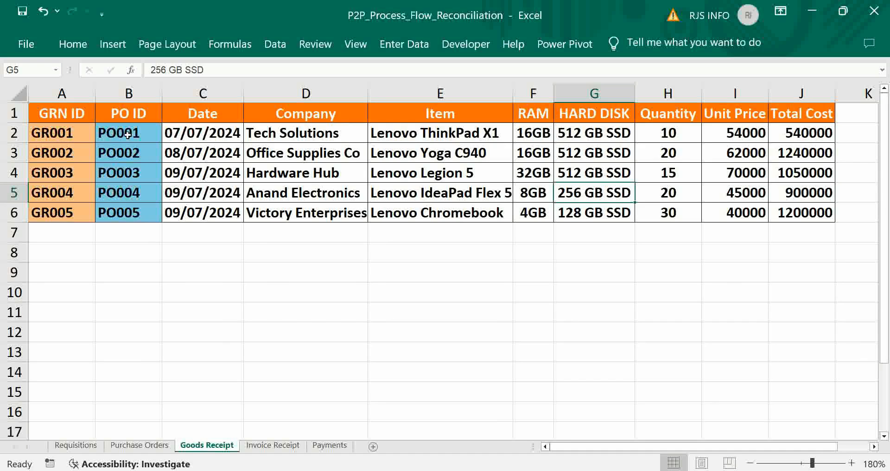
left_click(61, 133)
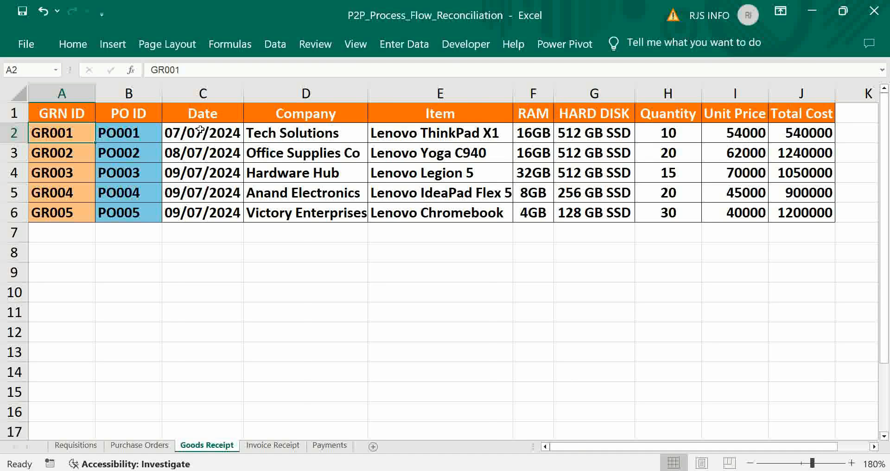
key("ctrl+Right")
key("Right")
type("=")
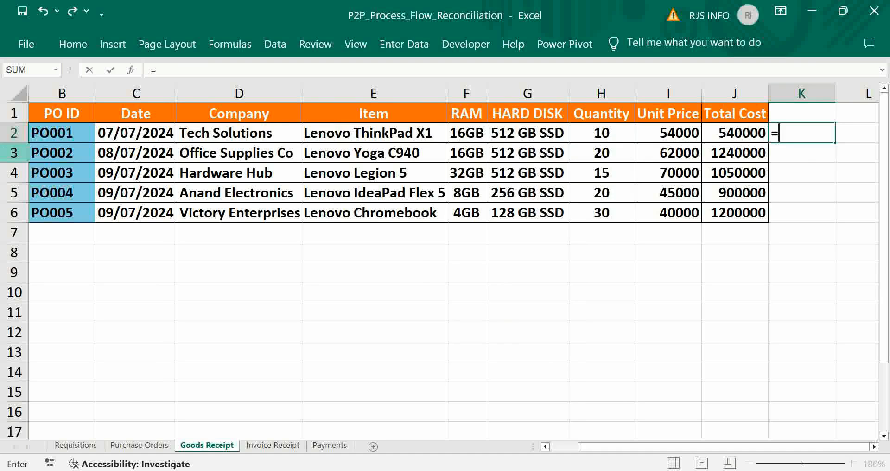
left_click(49, 114)
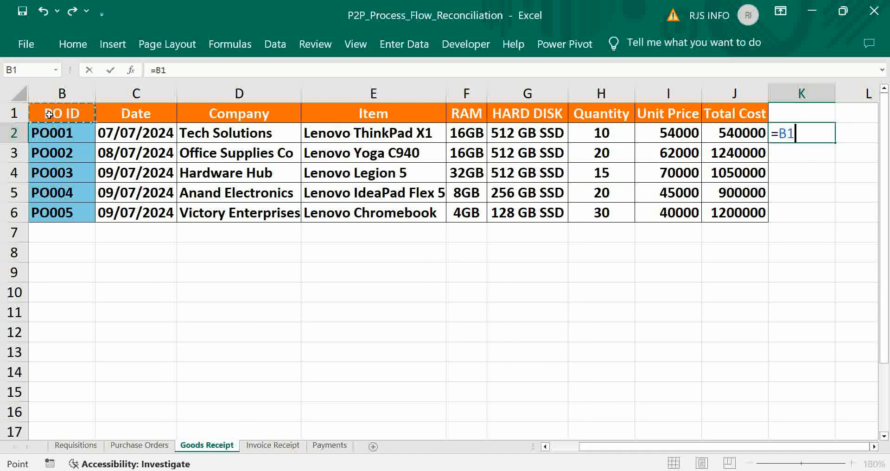
key("Escape")
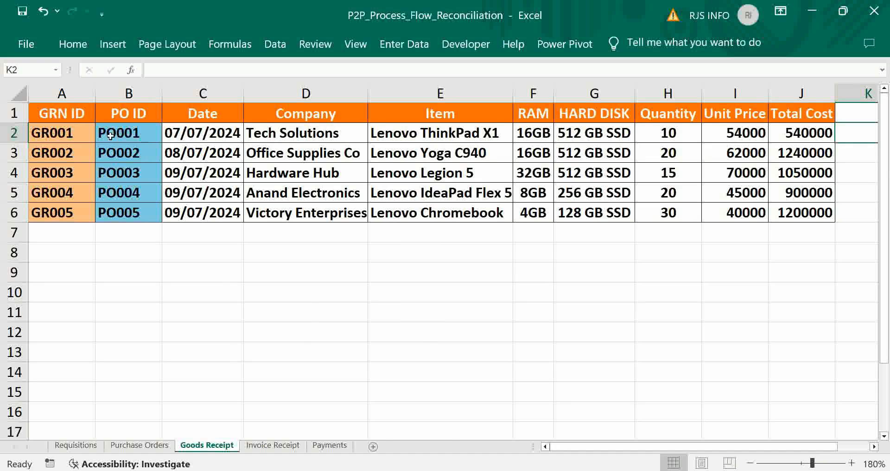
Begin the formula =INDEX(J:J,MATCH( in cell K2 of the Goods Receipt sheet, using the Total Cost column as the array.
type("=INDEX(")
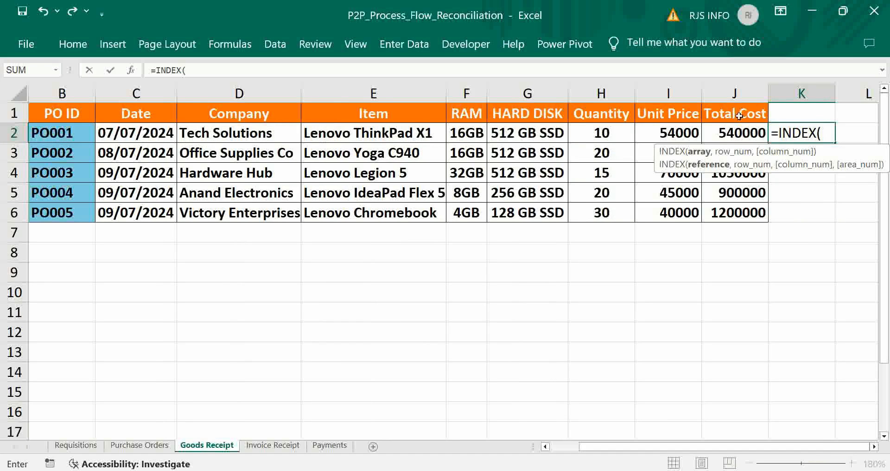
left_click(733, 94)
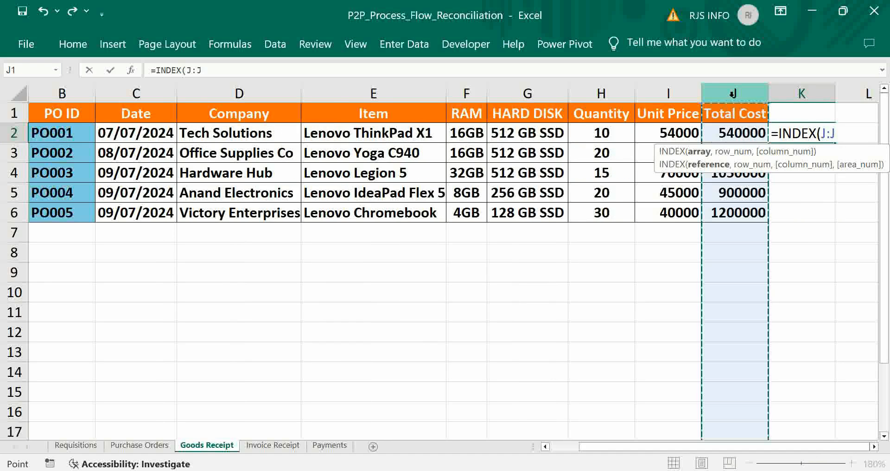
type(",MATCH")
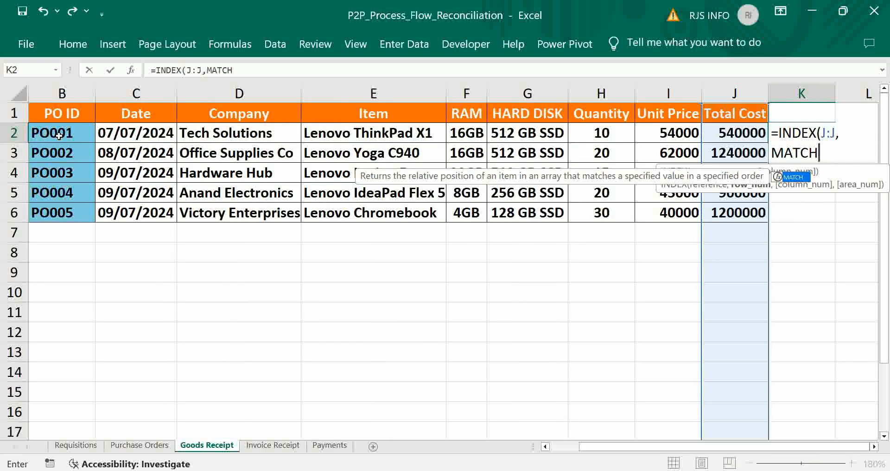
type("(")
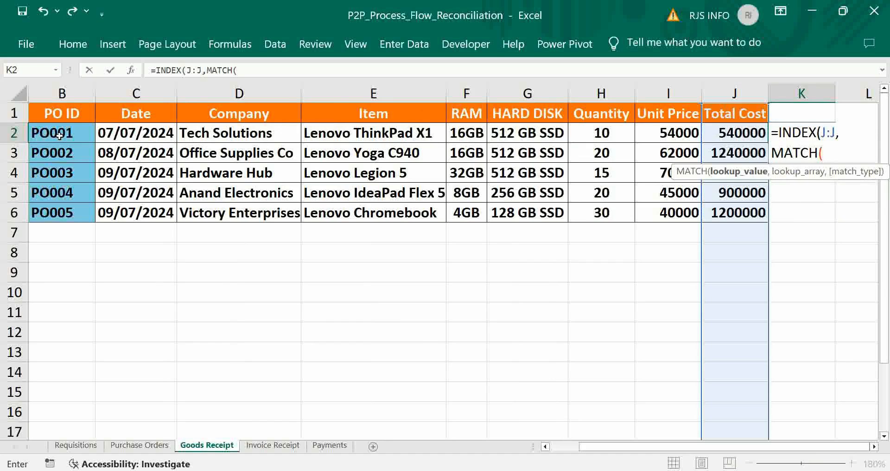
Give MATCH the combined lookup value B2&E2&F2&G2&H2&I2 from the first receipt's PO ID, item, RAM, hard disk, quantity and unit price.
left_click(59, 135)
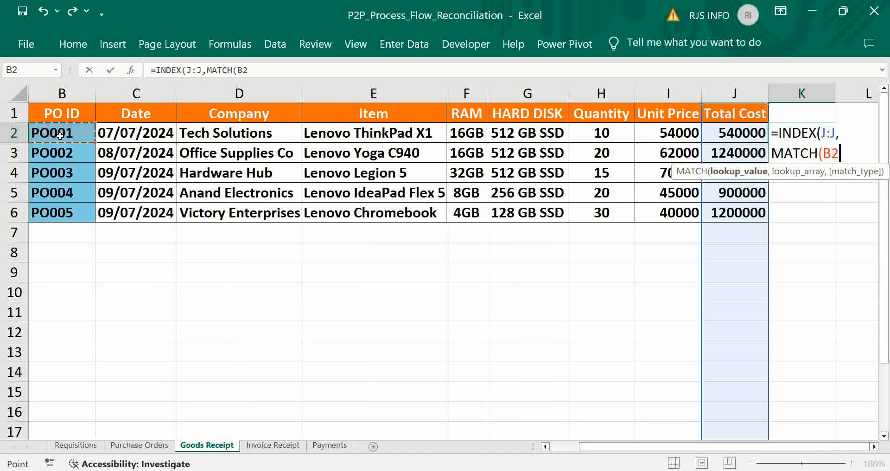
type("&")
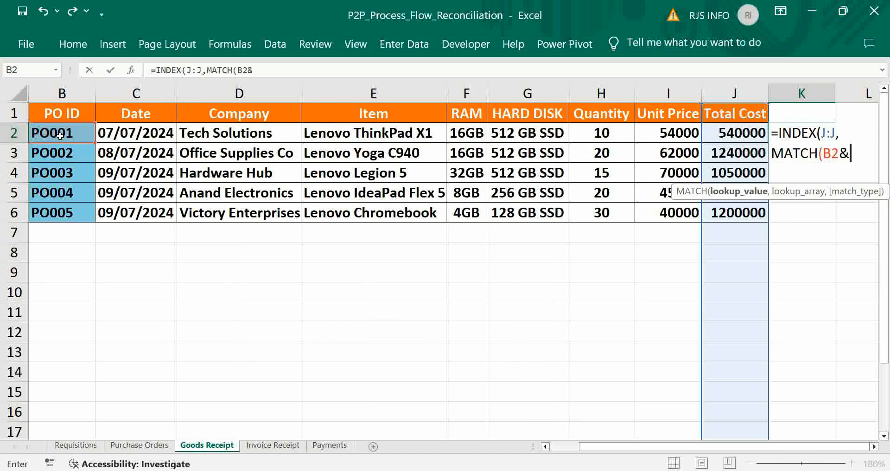
left_click(344, 134)
type("&")
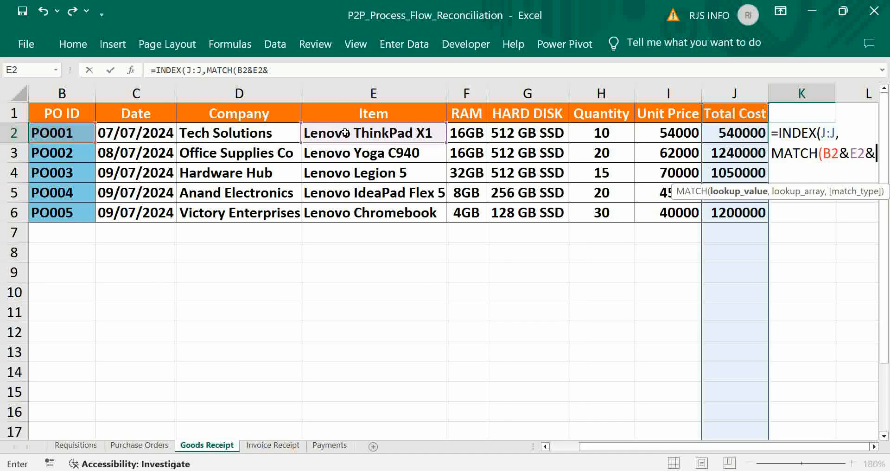
left_click(467, 131)
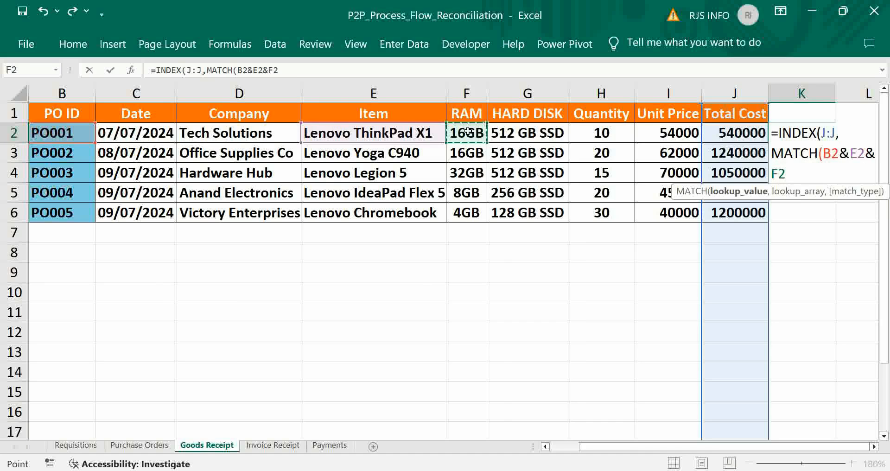
type("&")
left_click(503, 133)
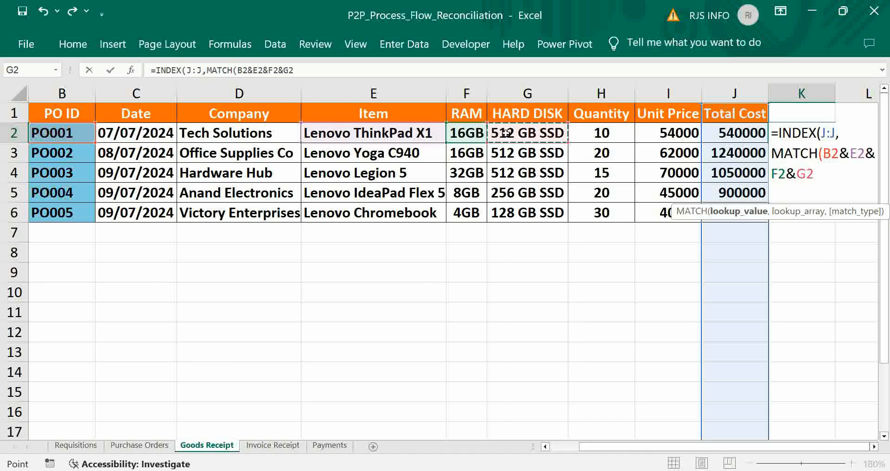
type("&")
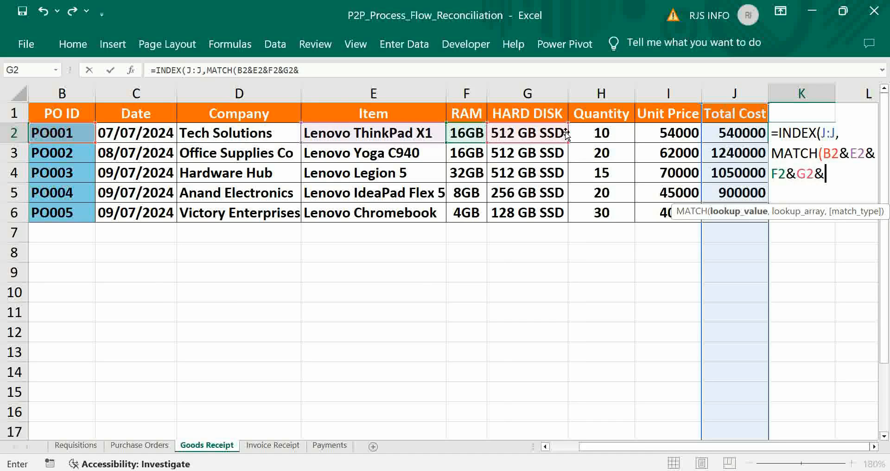
left_click(584, 132)
type("&")
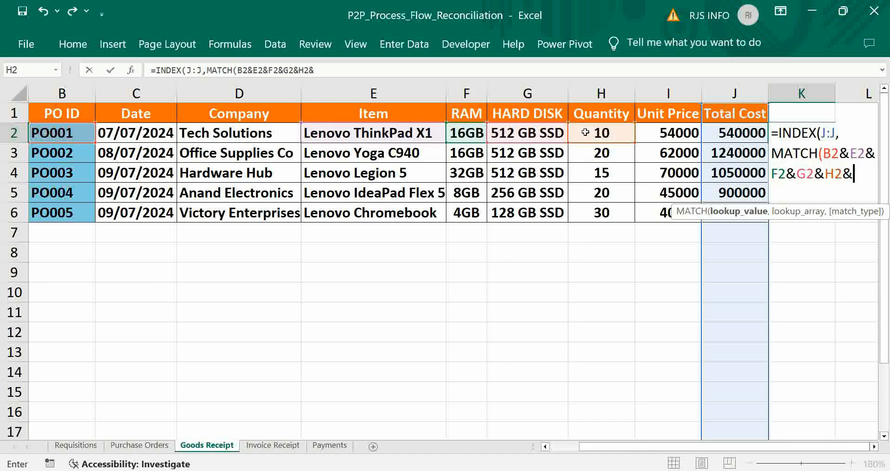
left_click(679, 133)
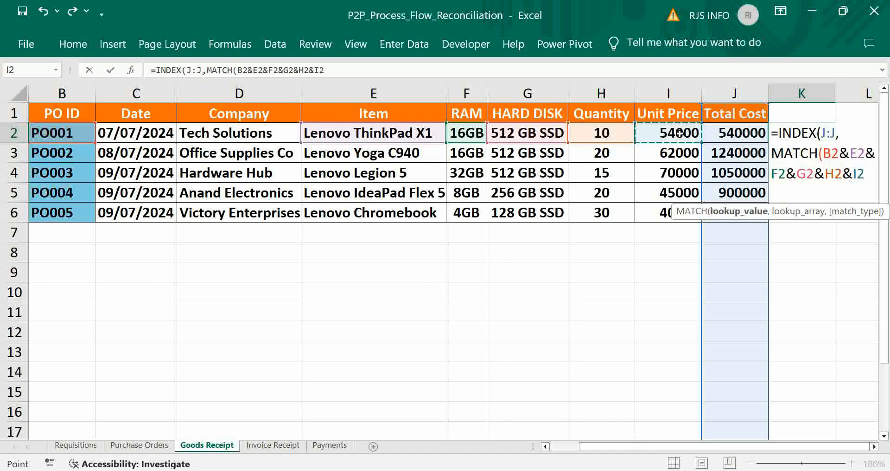
type(",")
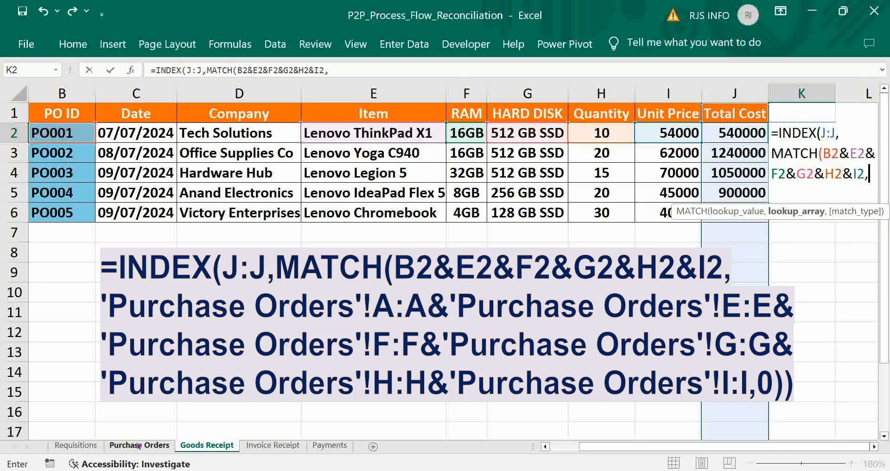
Start MATCH's lookup array with the Purchase Orders sheet's PO ID, Item and RAM columns, A:A&E:E&F:F.
left_click(138, 445)
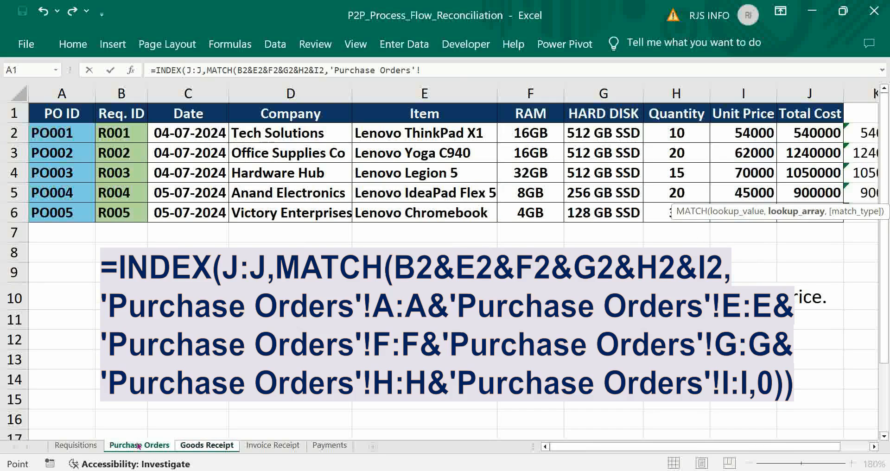
left_click(62, 94)
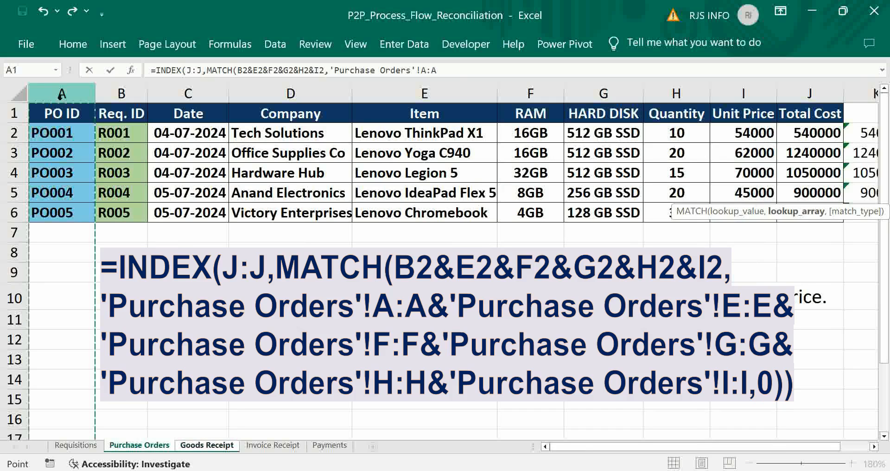
type("&")
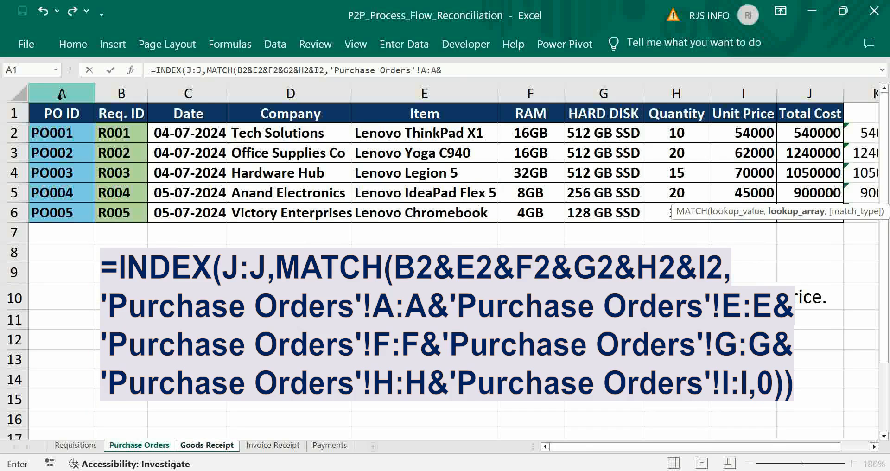
left_click(425, 112)
left_click(426, 91)
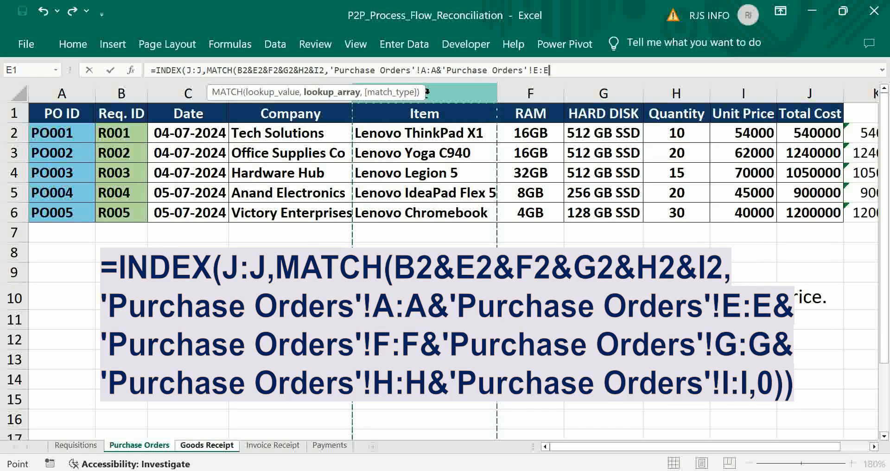
type("&")
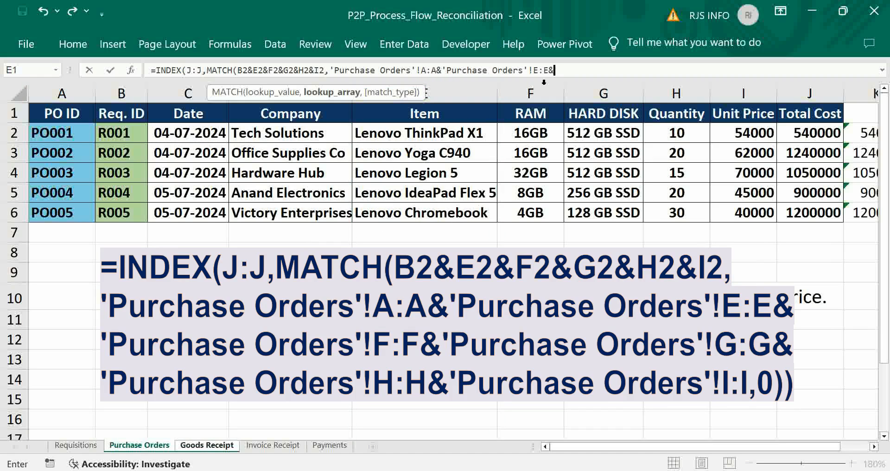
left_click(533, 95)
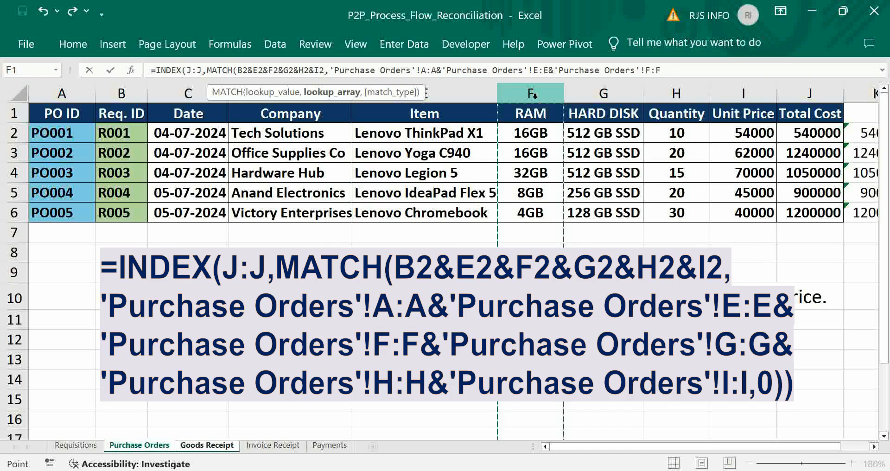
type("&'Purchase Orders'!G:G&")
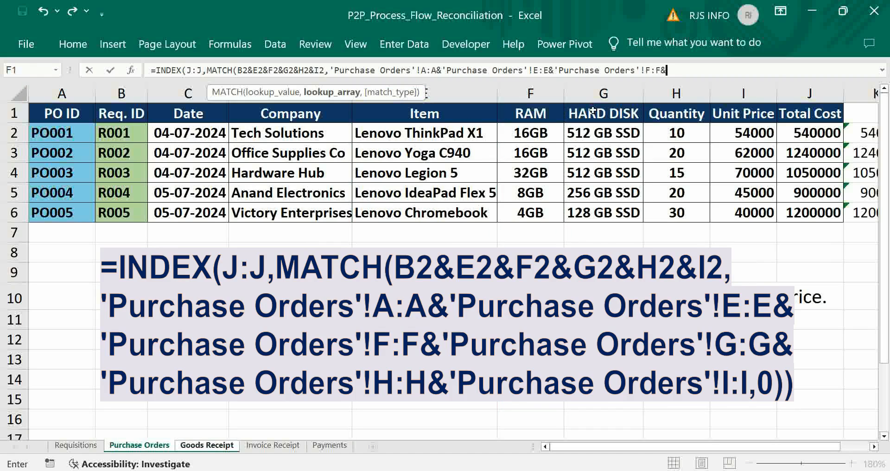
Extend the lookup array with the Purchase Orders sheet's Hard Disk, Quantity and Unit Price columns, G:G&H:H&I:I.
left_click(602, 94)
type("&")
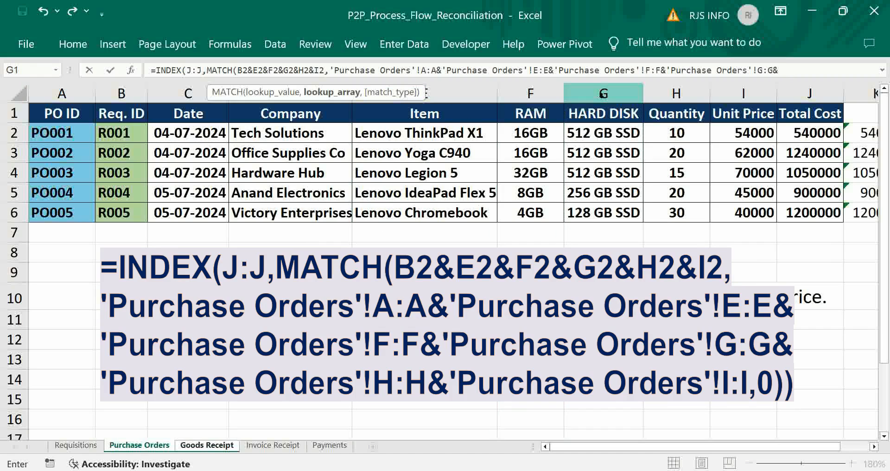
left_click(674, 94)
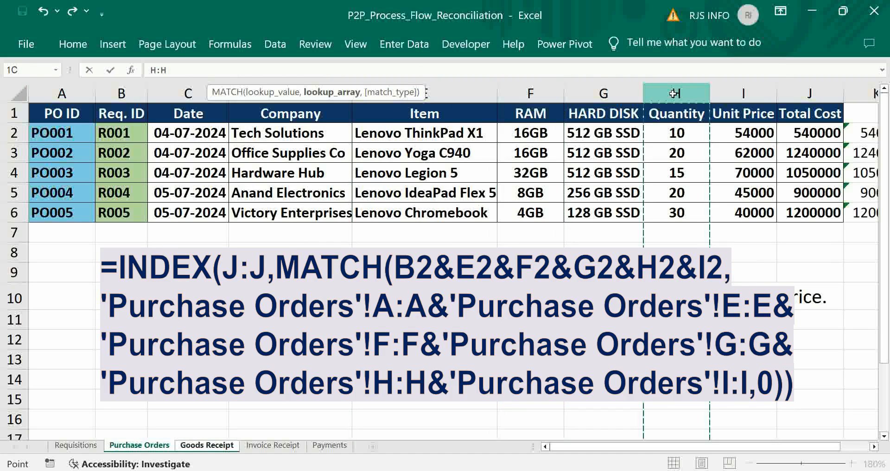
type("&")
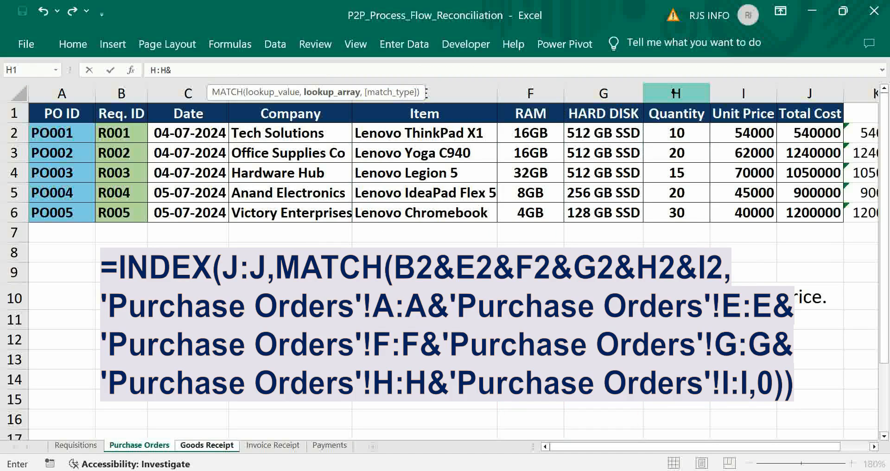
left_click(745, 94)
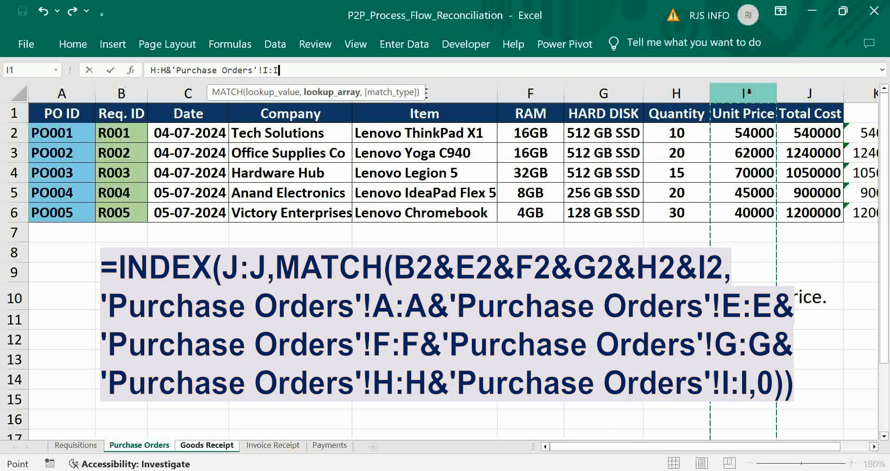
Complete the Goods Receipt formula in K2 with match type 0 as an array formula and fill it down through K6.
type(",")
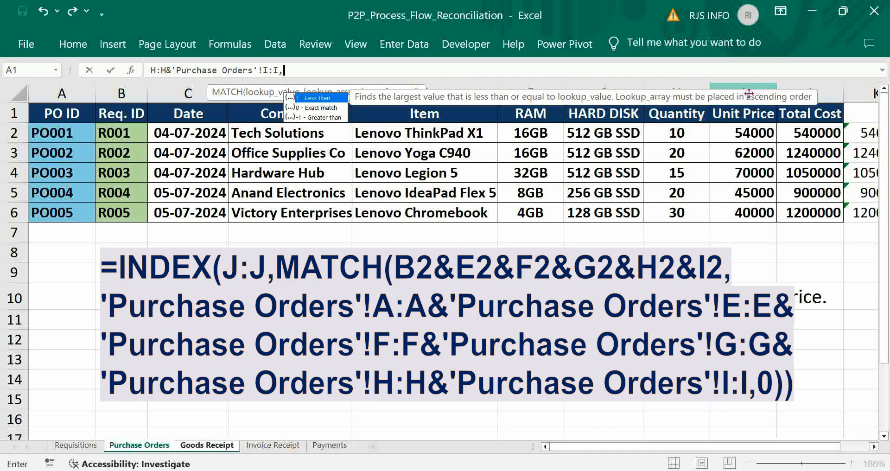
type("0))")
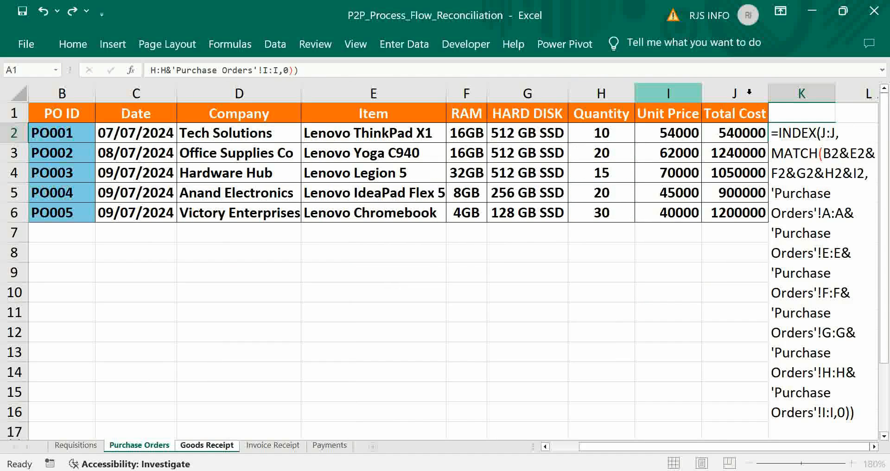
key("ctrl+shift+Return")
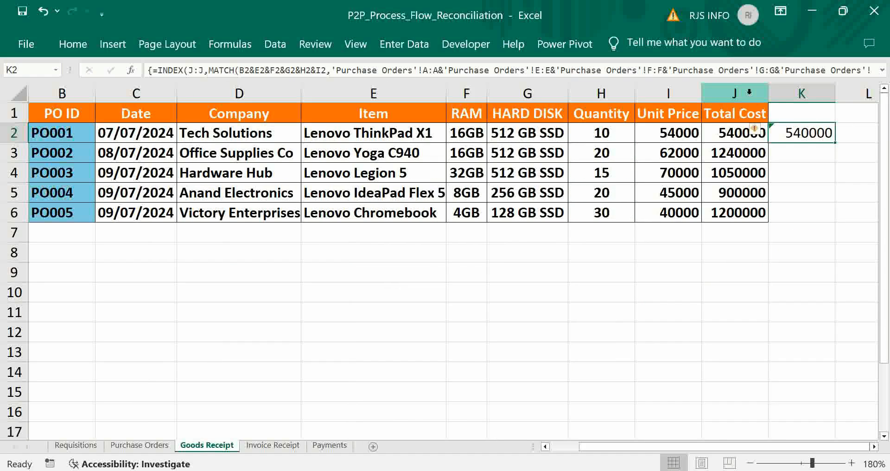
double_click(834, 143)
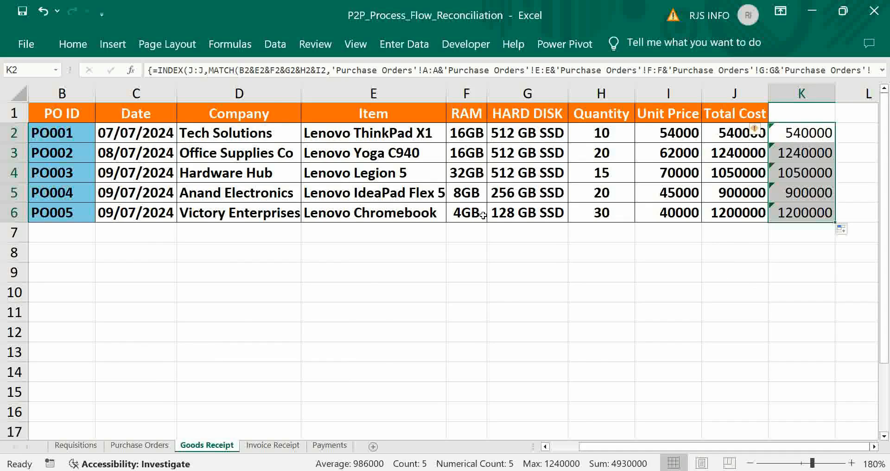
key("Home")
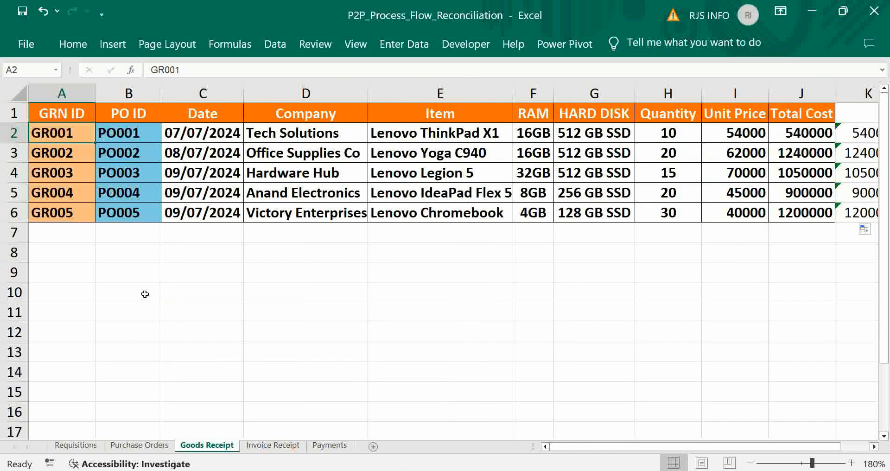
Begin the formula =INDEX(J:J,MATCH( in cell K2 of the Invoice Receipt sheet, using the Total Cost column as the array.
left_click(272, 445)
type("=INDEX(")
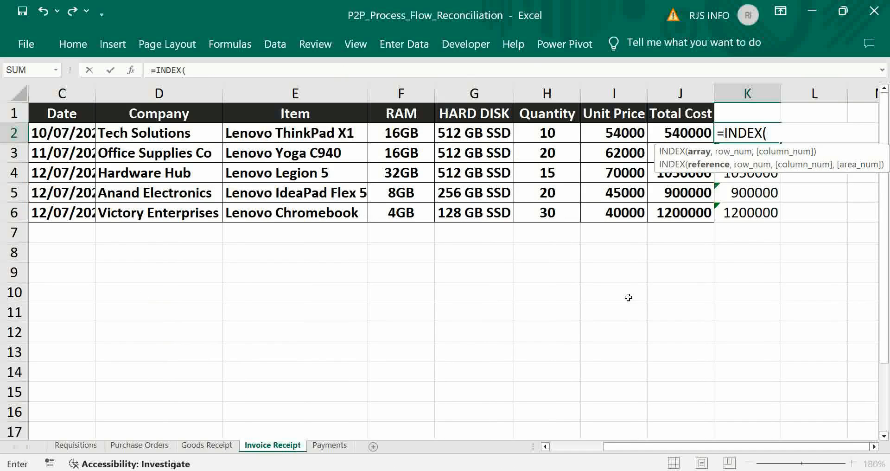
key("Left")
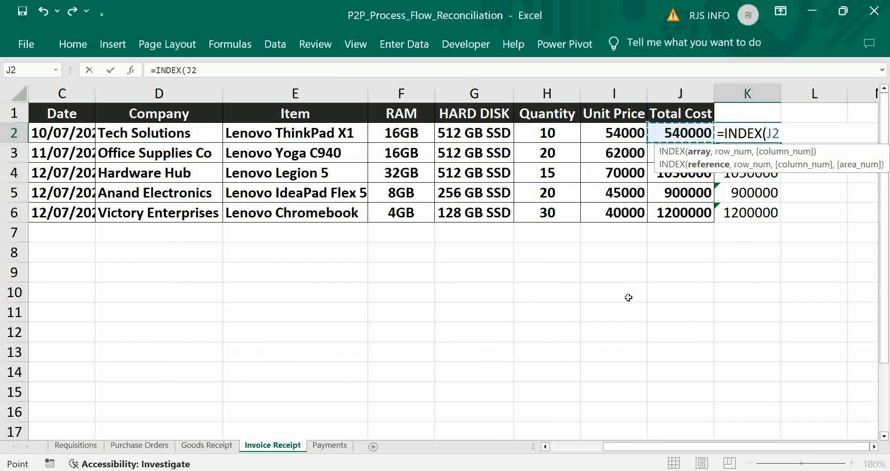
left_click(692, 92)
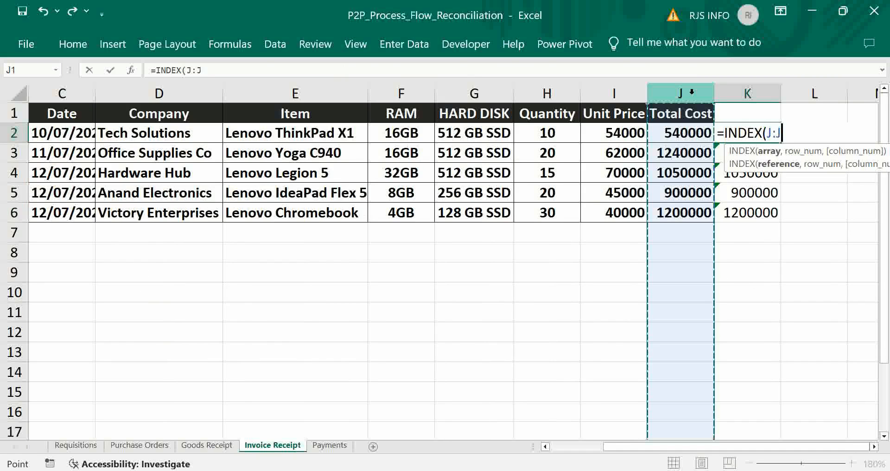
type(",")
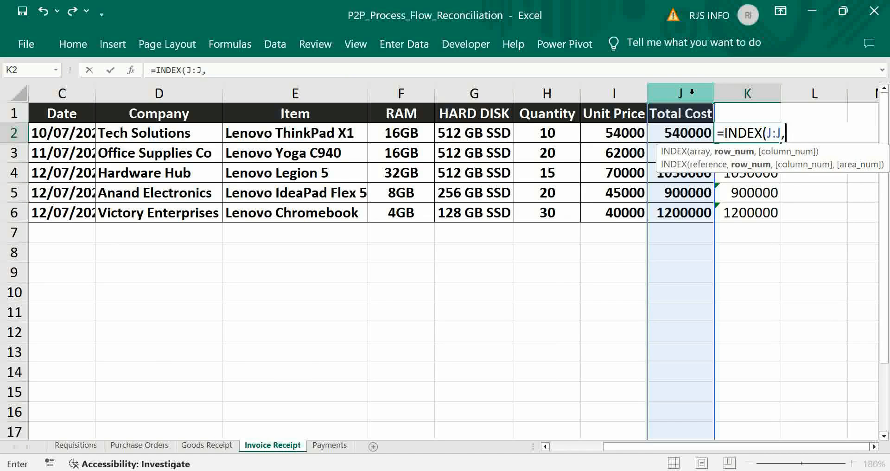
type("MATCH")
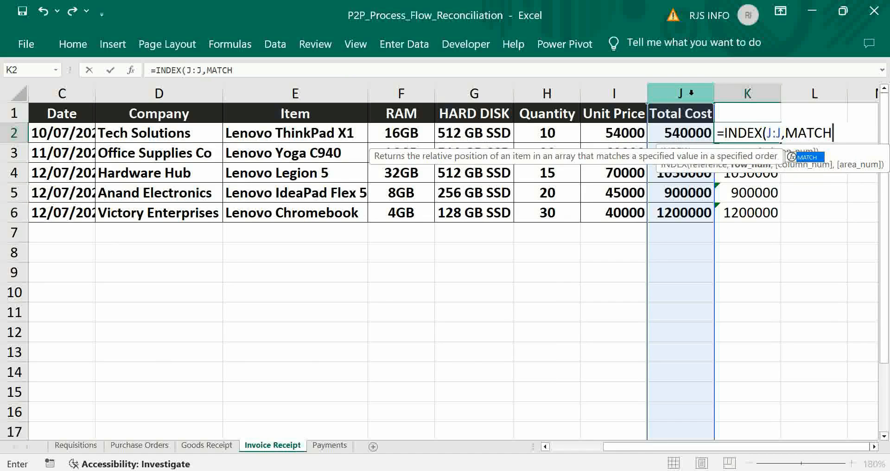
type("(")
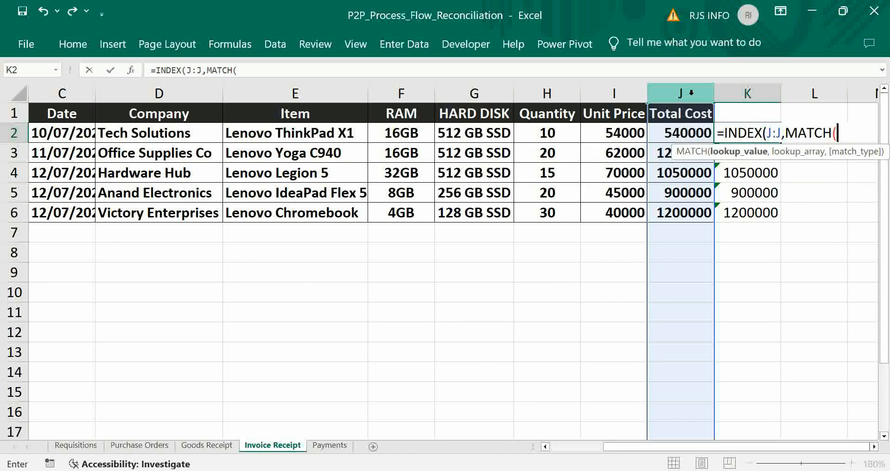
Give MATCH the combined lookup value B2&E2&F2&G2&H2&I2, with every reference taken from the Goods Receipt sheet.
left_click(215, 446)
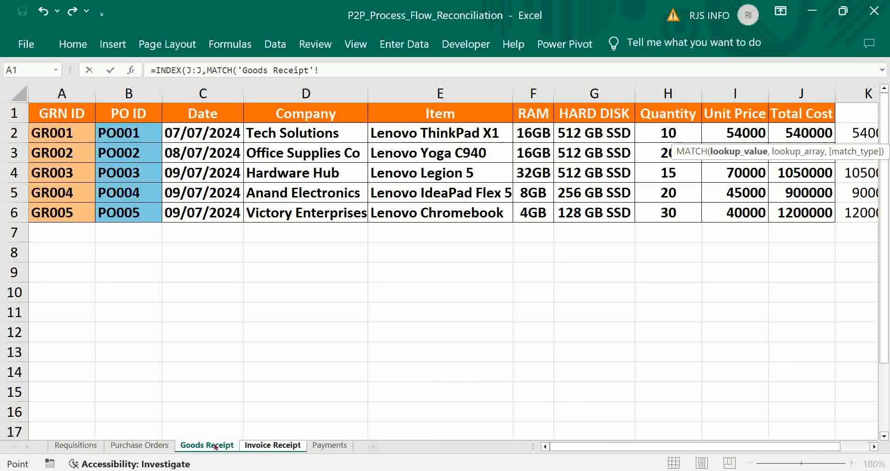
left_click(729, 134)
type(",")
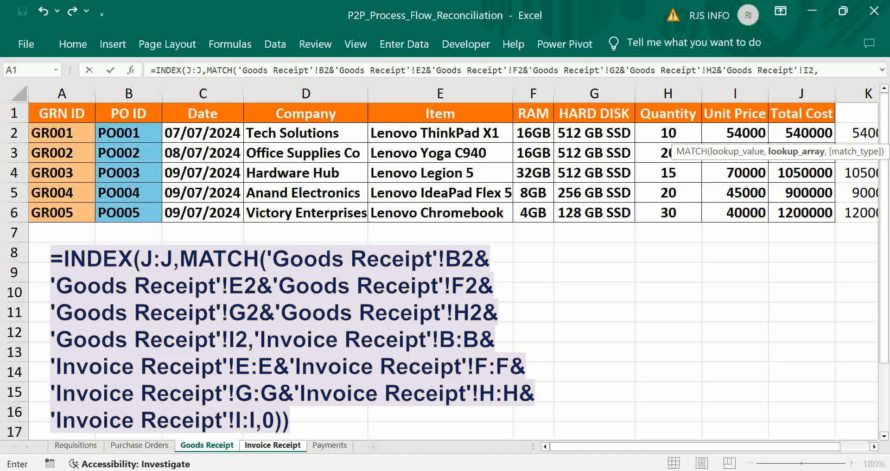
left_click(826, 71)
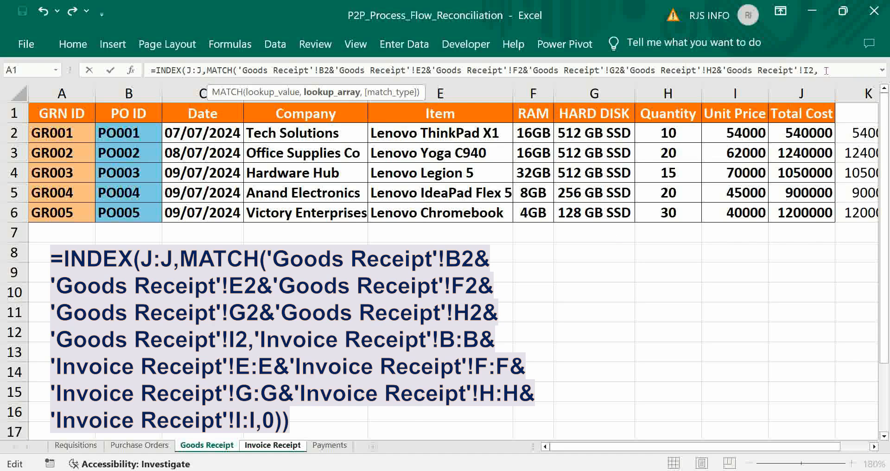
Start the lookup array with the Invoice Receipt sheet's PO ID, Item and RAM columns, B:B&E:E&F:F.
left_click(272, 445)
left_click(119, 94)
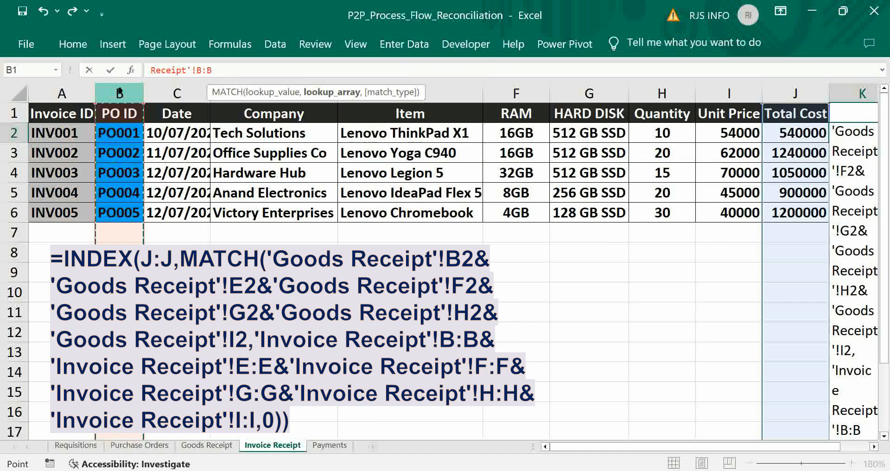
type("&")
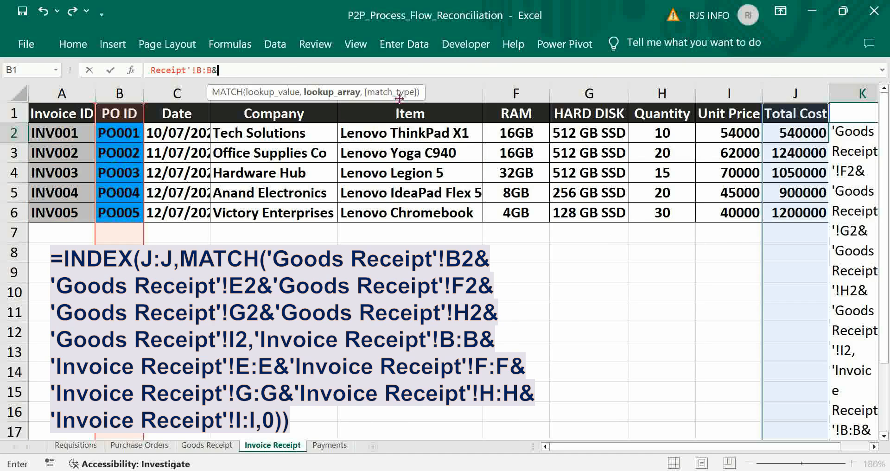
left_click(461, 92)
type("&")
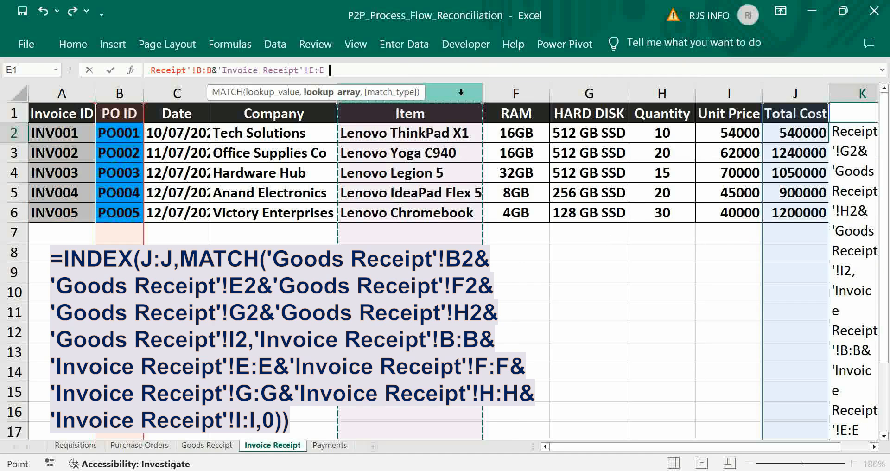
left_click(526, 95)
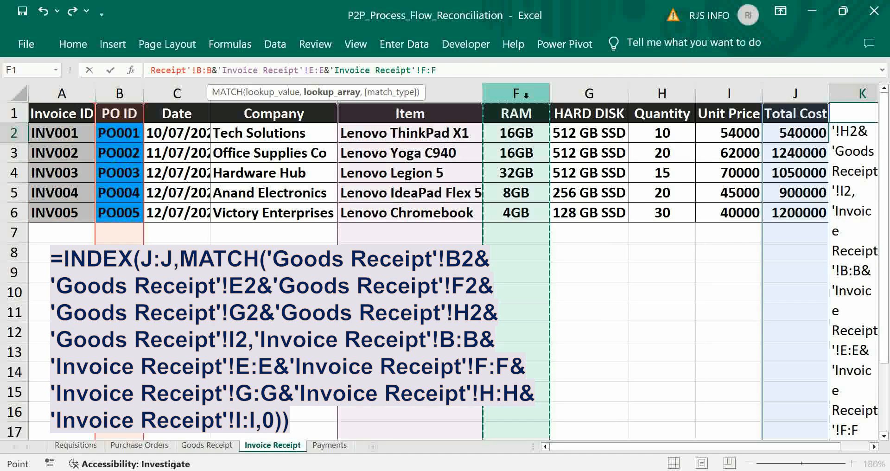
type("&'Invoice Receipt'!G:G&")
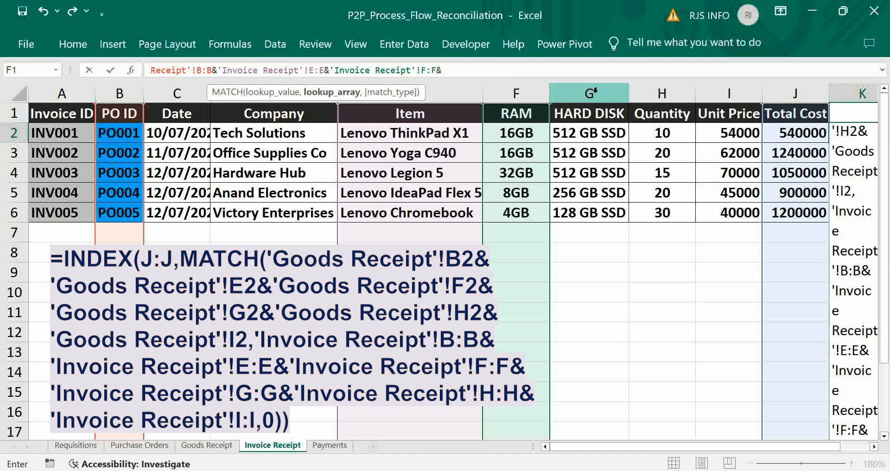
Extend the lookup array with the Invoice Receipt sheet's Hard Disk, Quantity and Unit Price columns, G:G&H:H&I:I.
left_click(591, 94)
type("&")
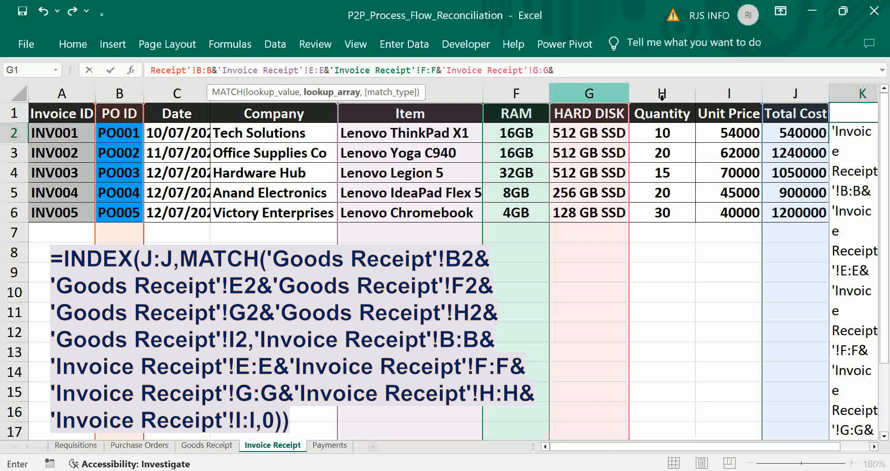
left_click(677, 97)
type("&")
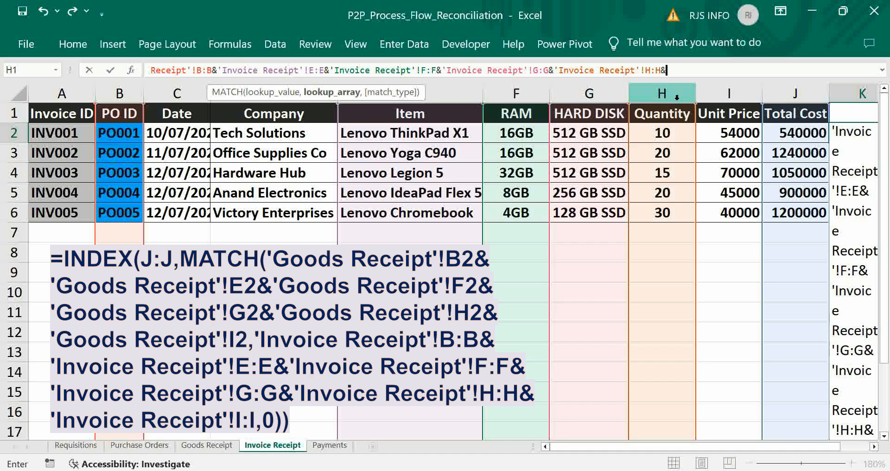
left_click(731, 94)
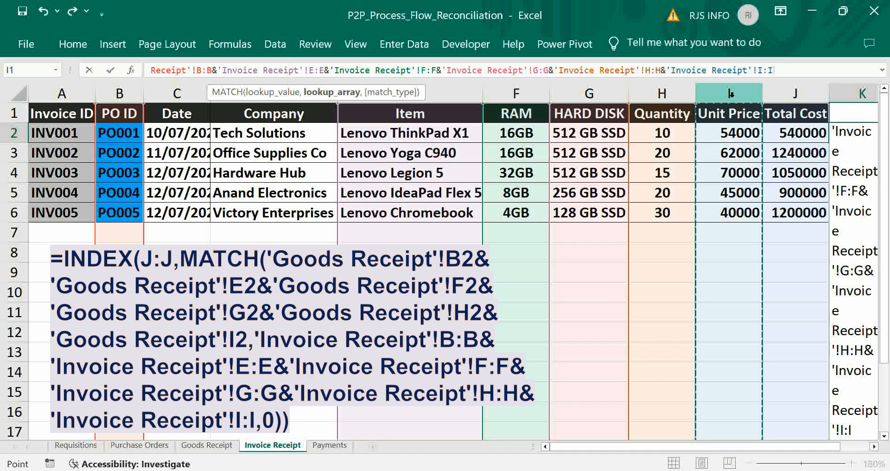
Finish the K2 formula with match type 0 for an exact match, enter it as an array formula and fill it down to K6.
type(",")
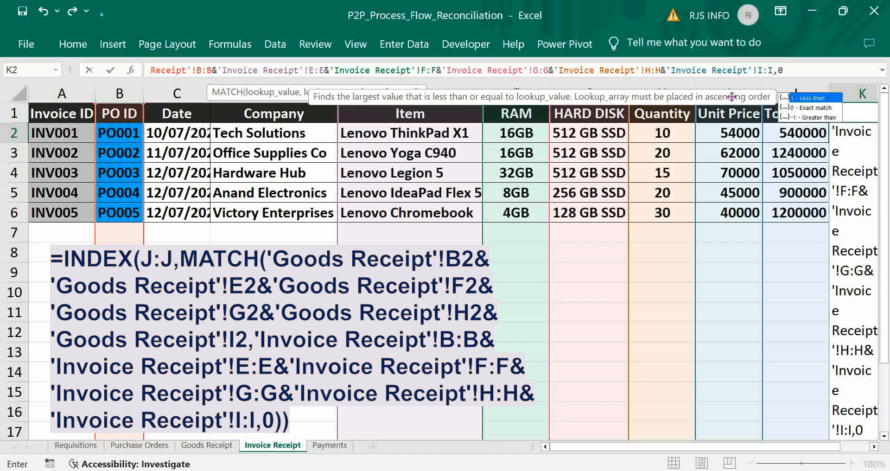
type("0))")
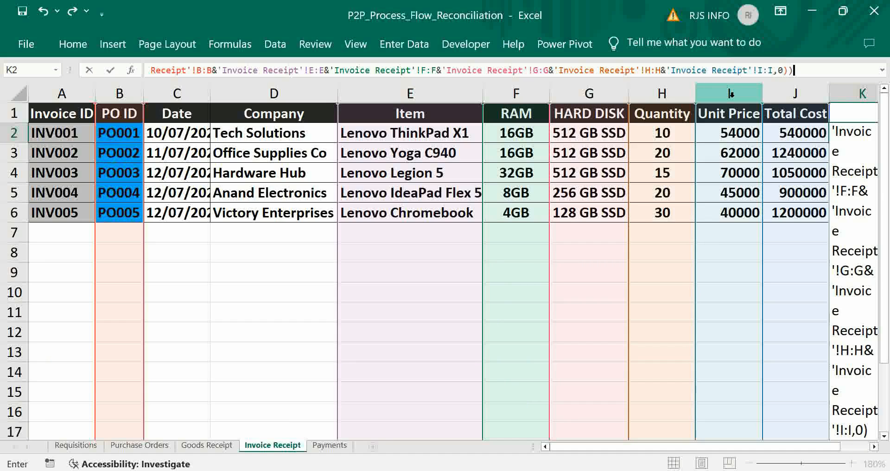
key("ctrl+Return")
key("ctrl+shift+Return")
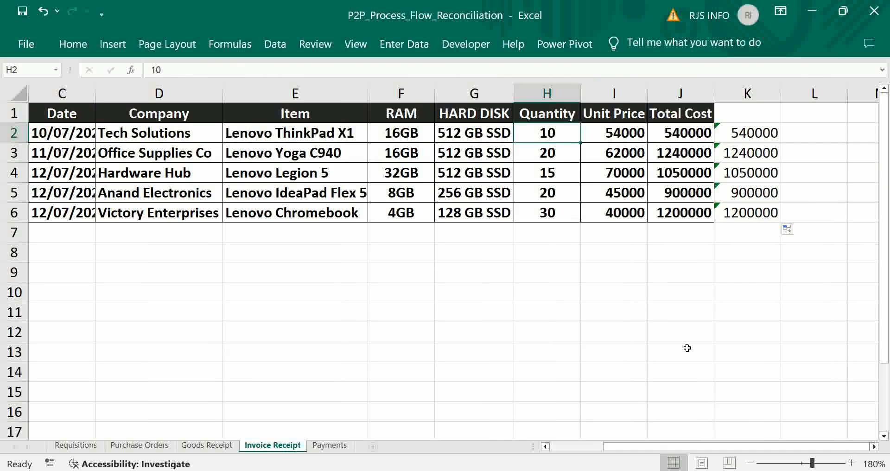
Test the Invoice Receipt reconciliation by setting the Lenovo ThinkPad X1 quantity in H2 to 9.
type("9")
key("Tab")
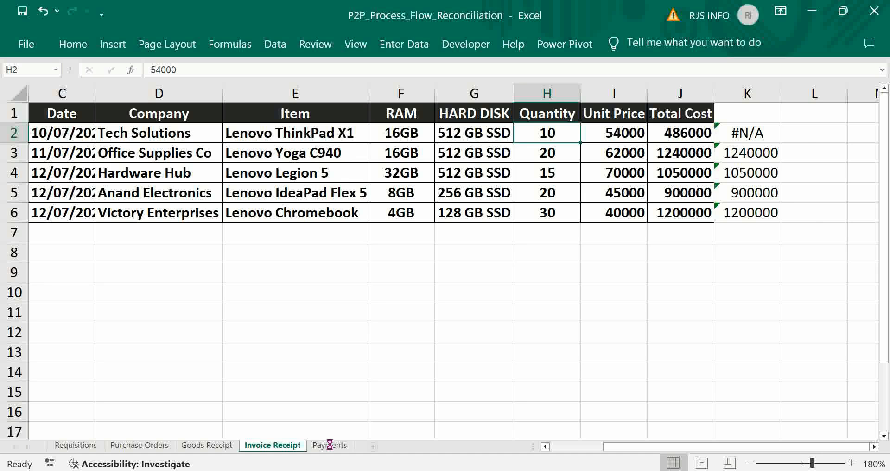
In cell G2 of the Payments sheet, start a VLOOKUP of B2 with the Invoice Receipt range A2:J6 as the table array.
left_click(329, 445)
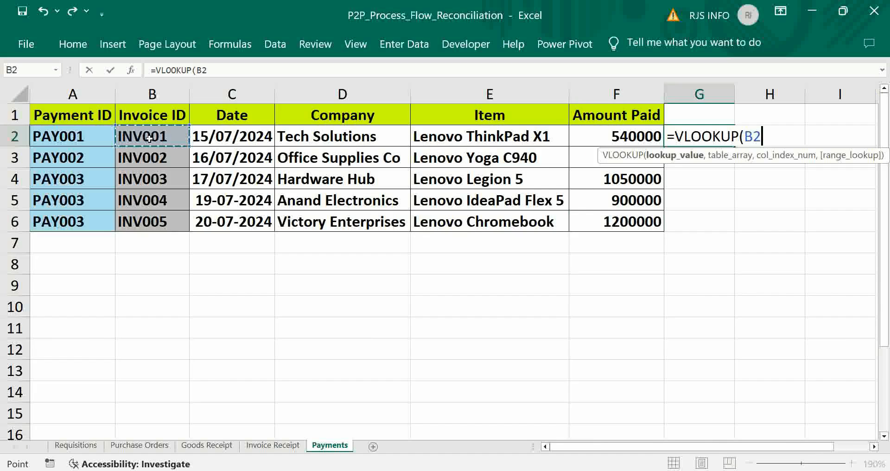
type(",")
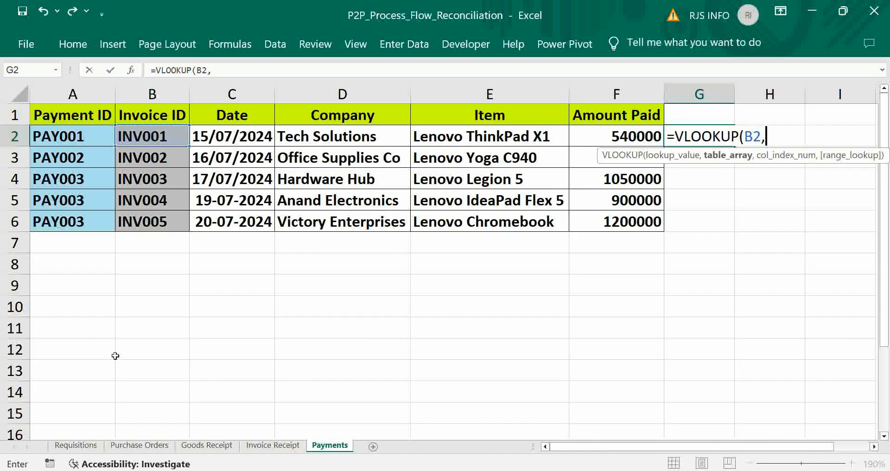
left_click(270, 446)
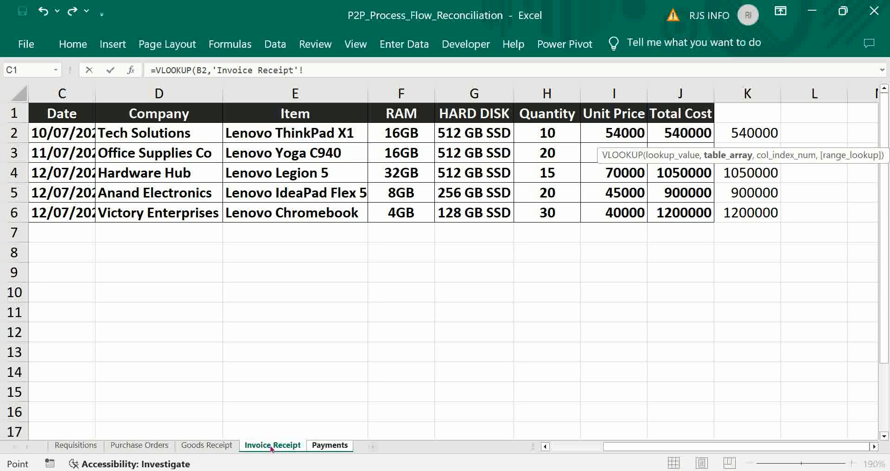
left_click(545, 446)
left_click(545, 446)
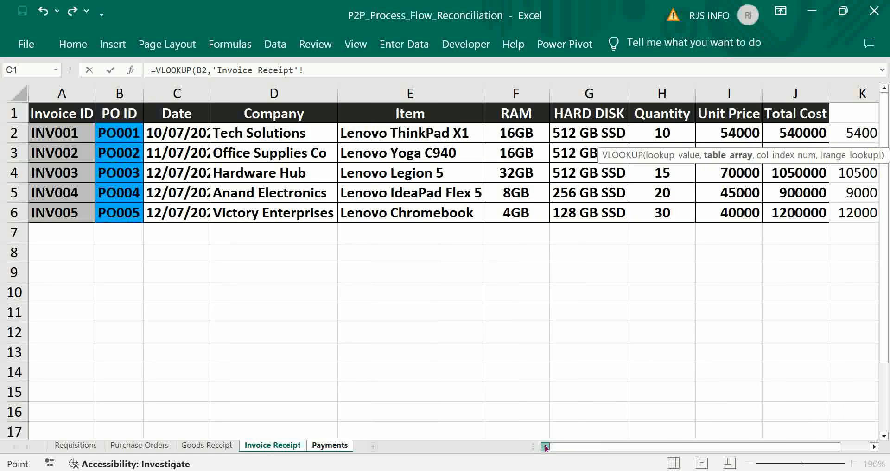
left_click(56, 132)
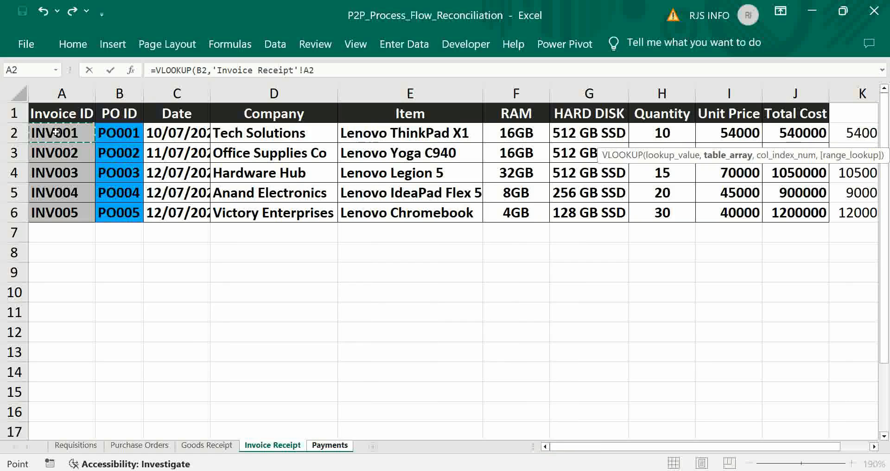
key("shift+Right")
key("shift+Right")
key("shift+Right")
key("shift+Right")
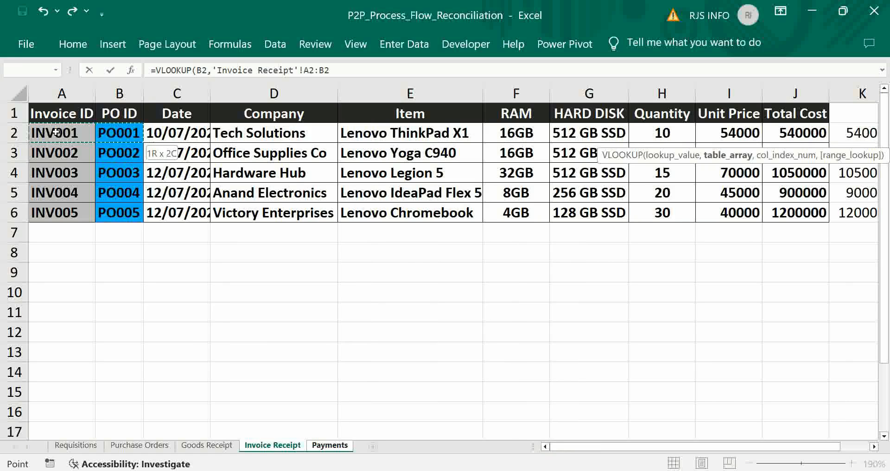
key("shift+Right")
key("shift+Right")
key("shift+Right")
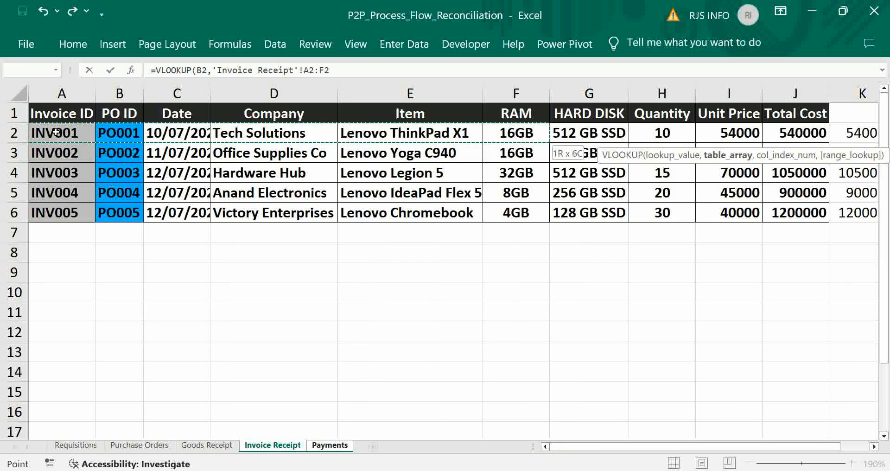
key("shift+Right")
key("shift+Right")
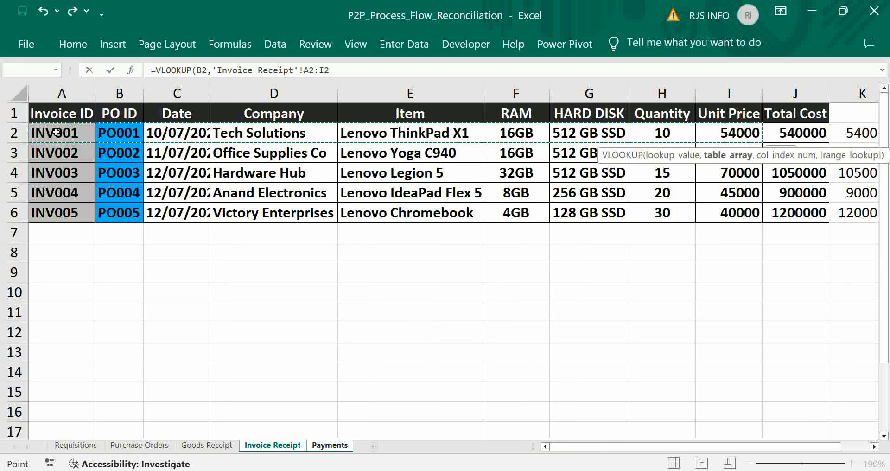
key("shift+Down")
key("shift+Down")
key("shift+Down")
key("shift+Down")
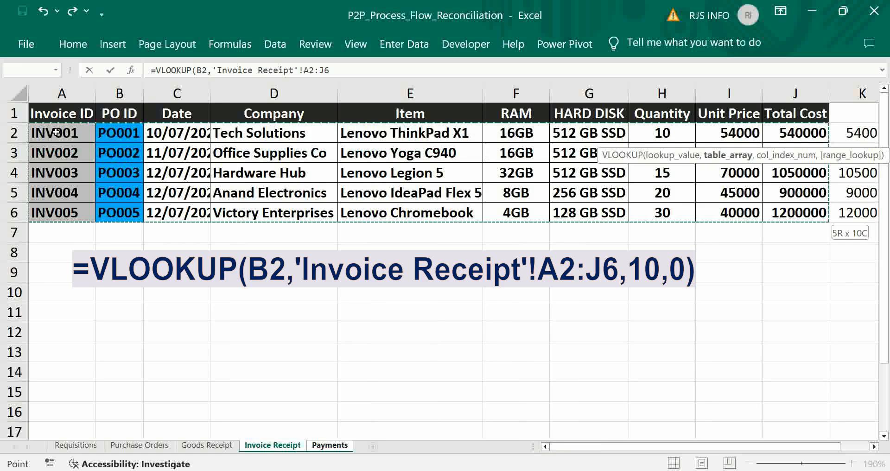
Complete the VLOOKUP with column index 10 and exact match 0, and fill it down to G6 on the Payments sheet.
type(",10")
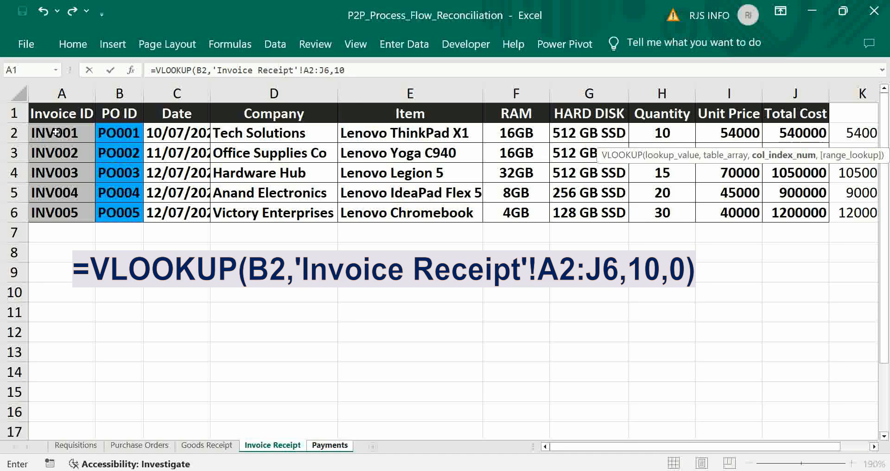
type(",0)")
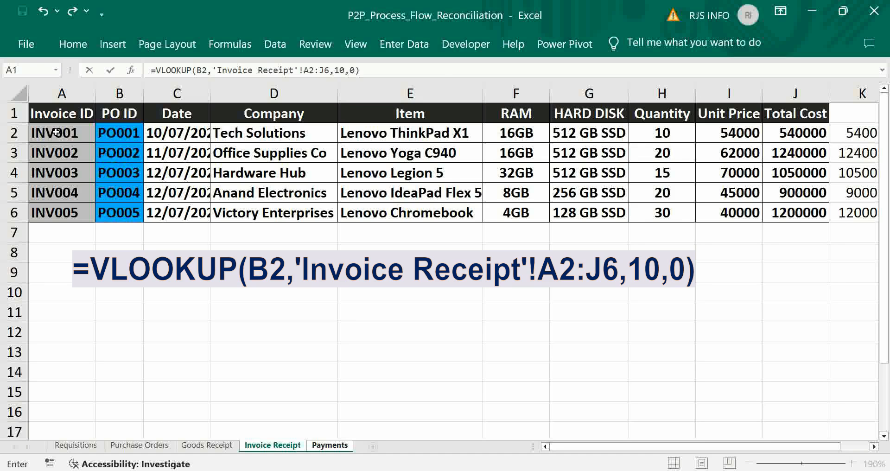
key("ctrl+Return")
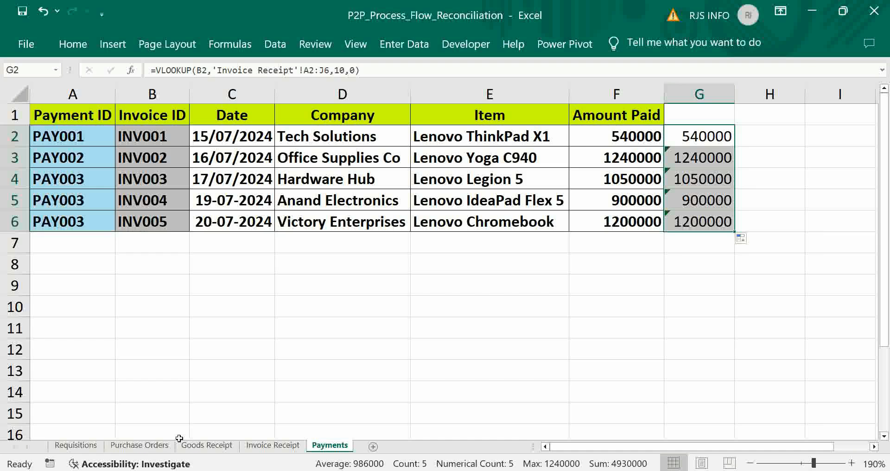
Return to the Goods Receipt sheet.
left_click(196, 446)
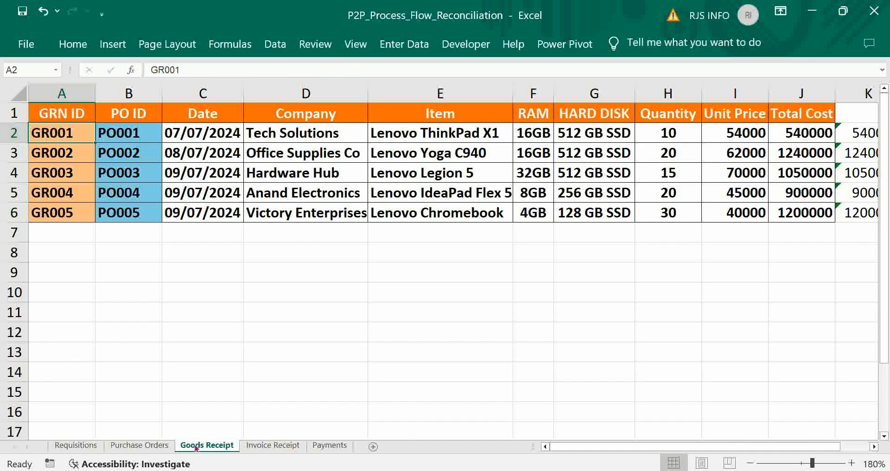